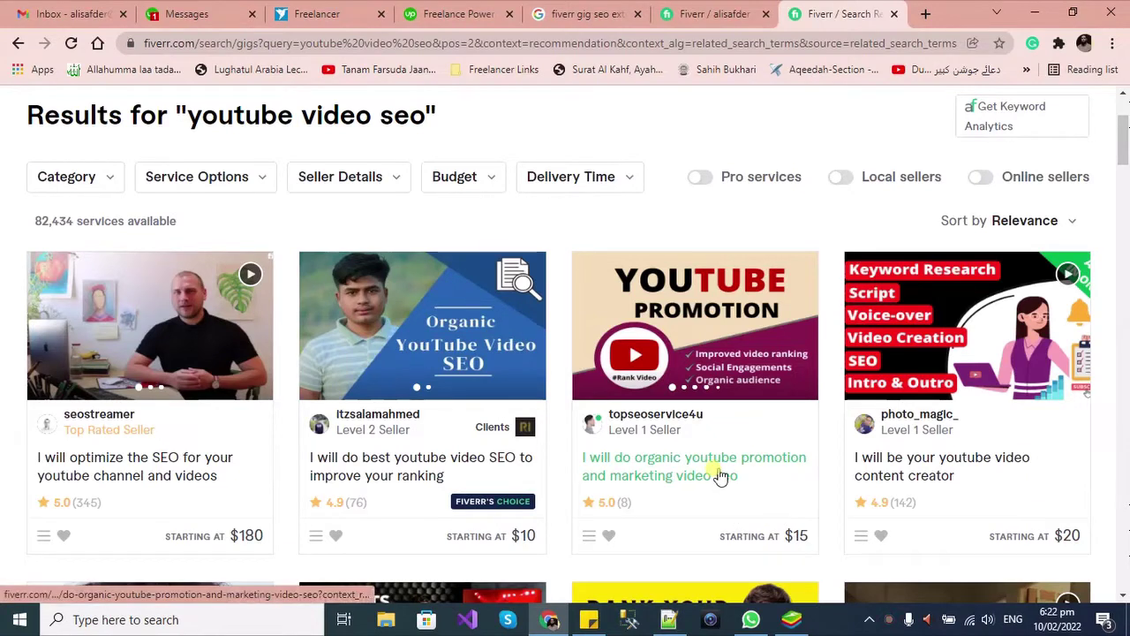
Review the title in the gig edit form and go back to the "youtube video seo" search results.
{"action": "left_click", "coordinate": [738, 18]}
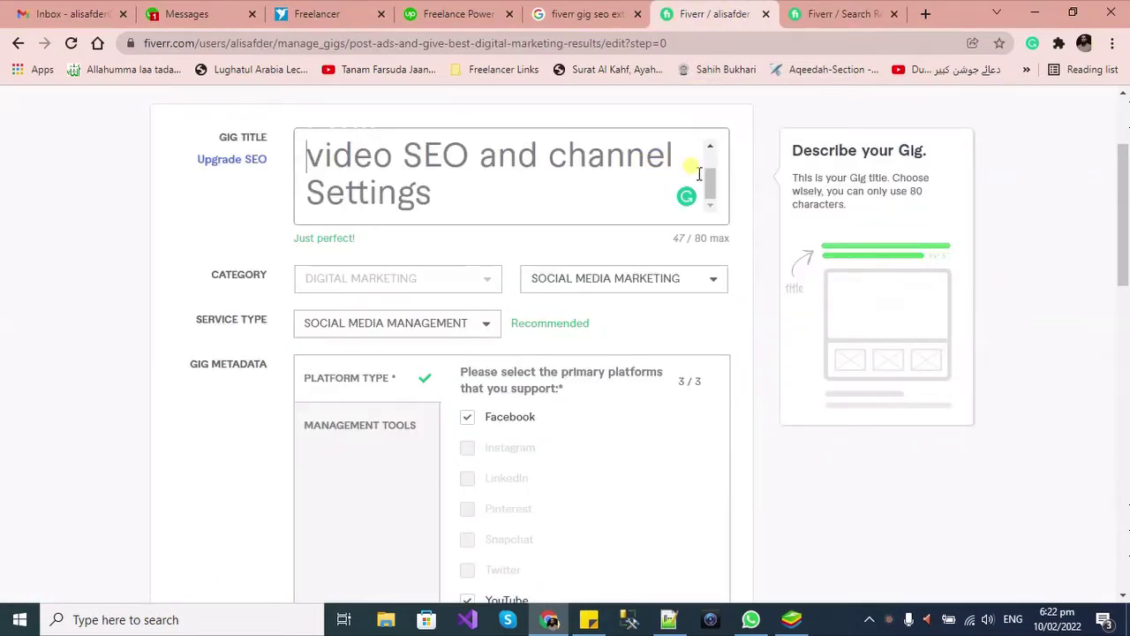
{"action": "scroll", "coordinate": [631, 202], "scroll_direction": "up", "scroll_amount": 2}
{"action": "left_click", "coordinate": [824, 13]}
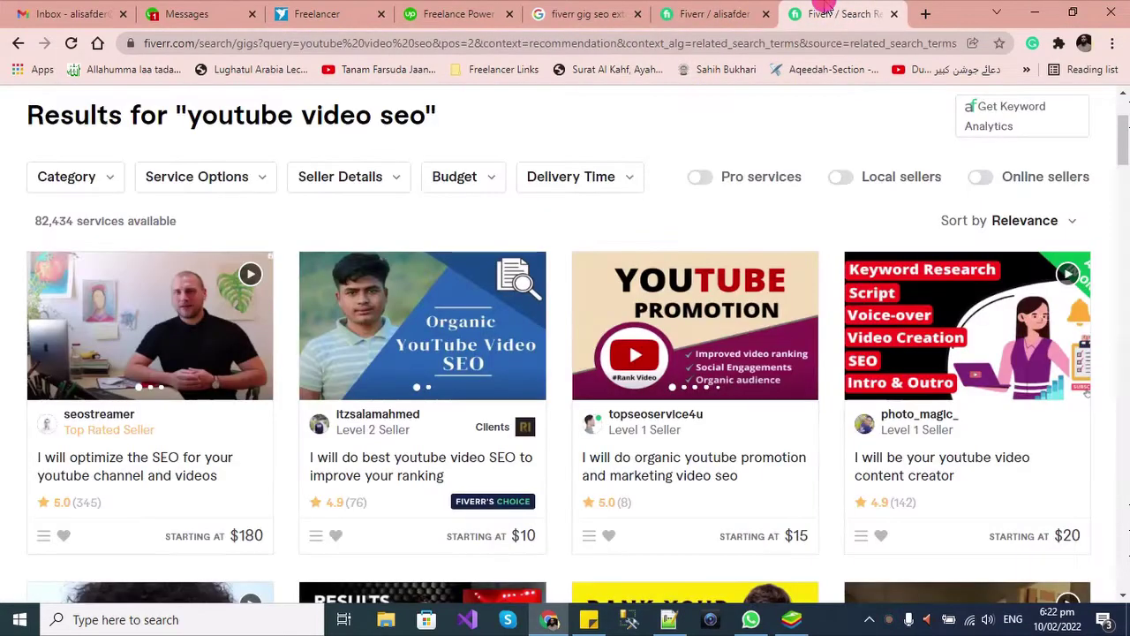
{"action": "scroll", "coordinate": [596, 156], "scroll_direction": "up", "scroll_amount": 2}
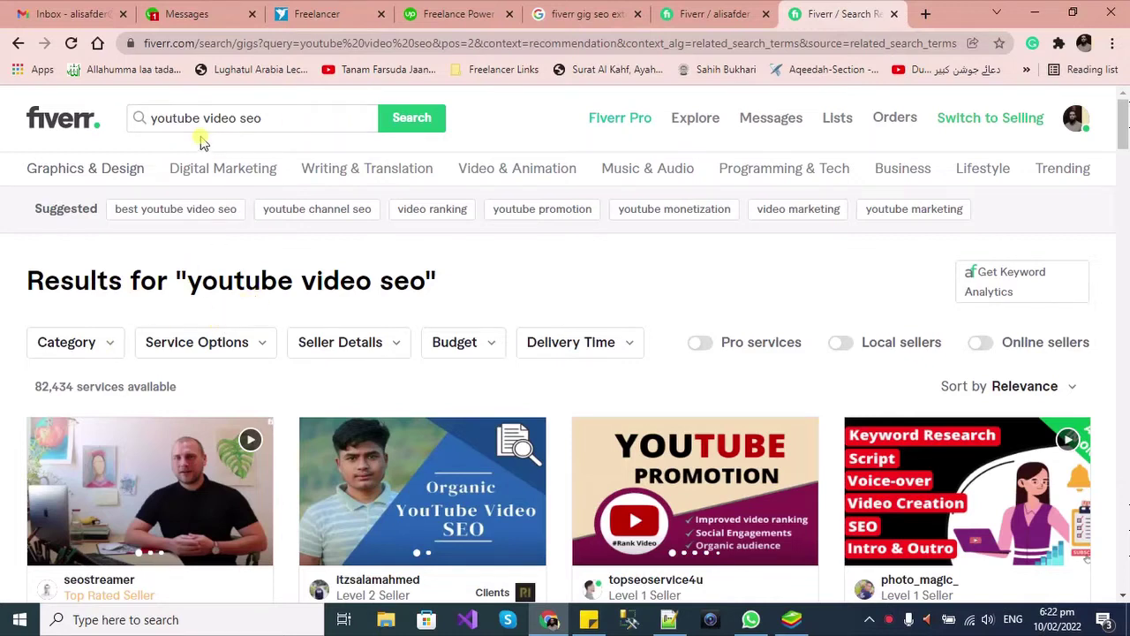
Rerun the "youtube video seo" search and check the suggested search "youtube channel seo" before returning to the results.
{"action": "left_click", "coordinate": [385, 118]}
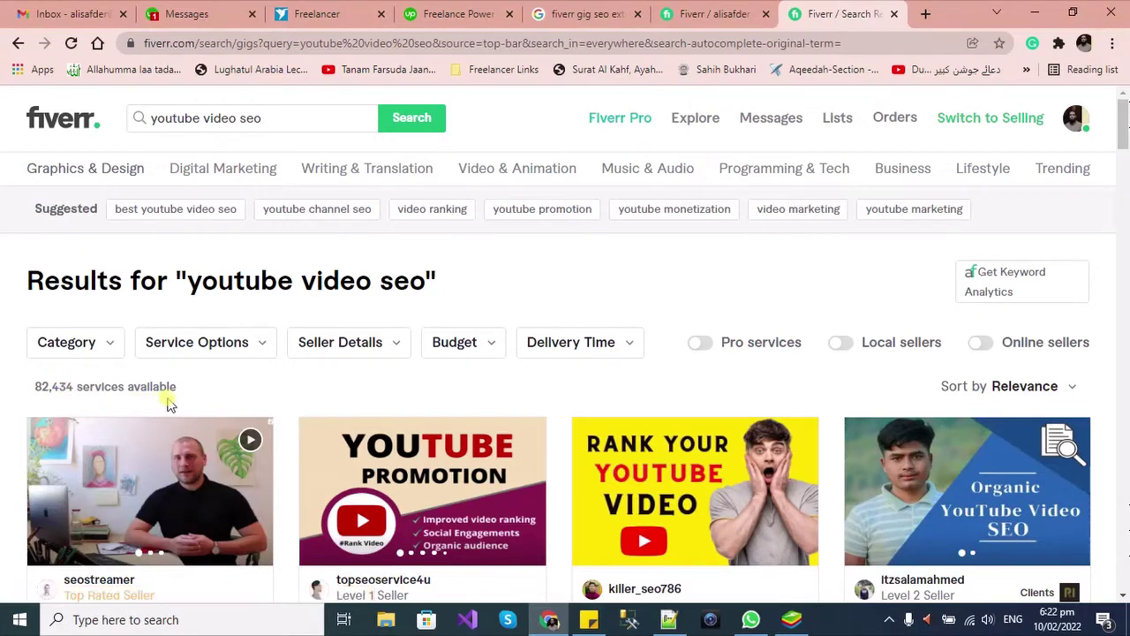
{"action": "left_click", "coordinate": [322, 224]}
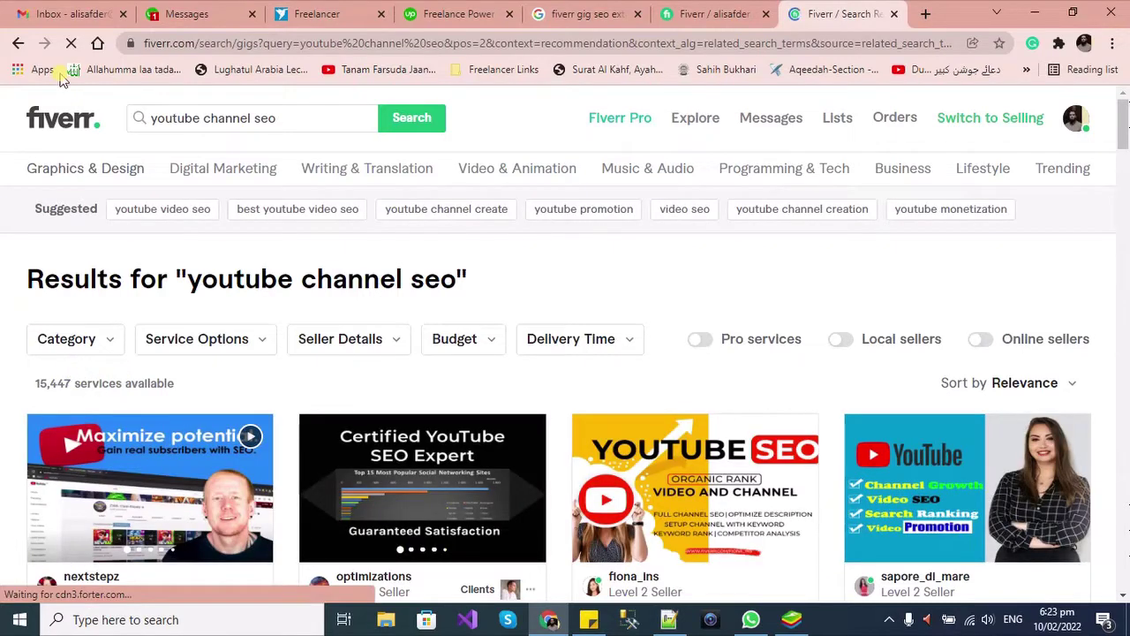
{"action": "left_click", "coordinate": [15, 48]}
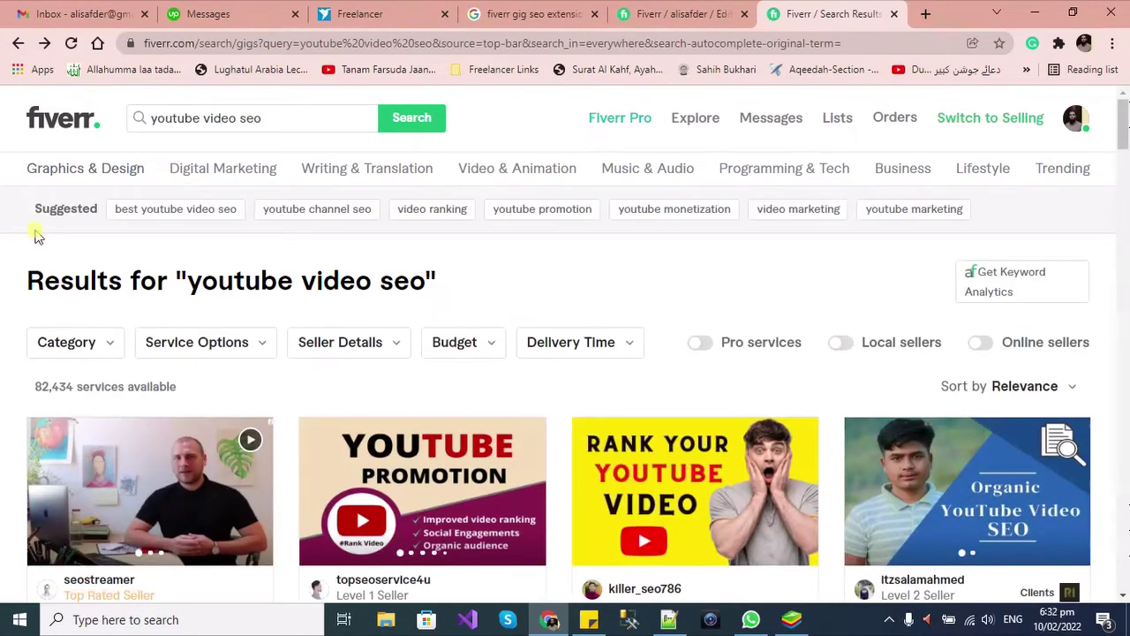
Open the suggested search "best youtube video seo" and copy its phrase into a new Notepad++ document.
{"action": "left_click", "coordinate": [176, 216]}
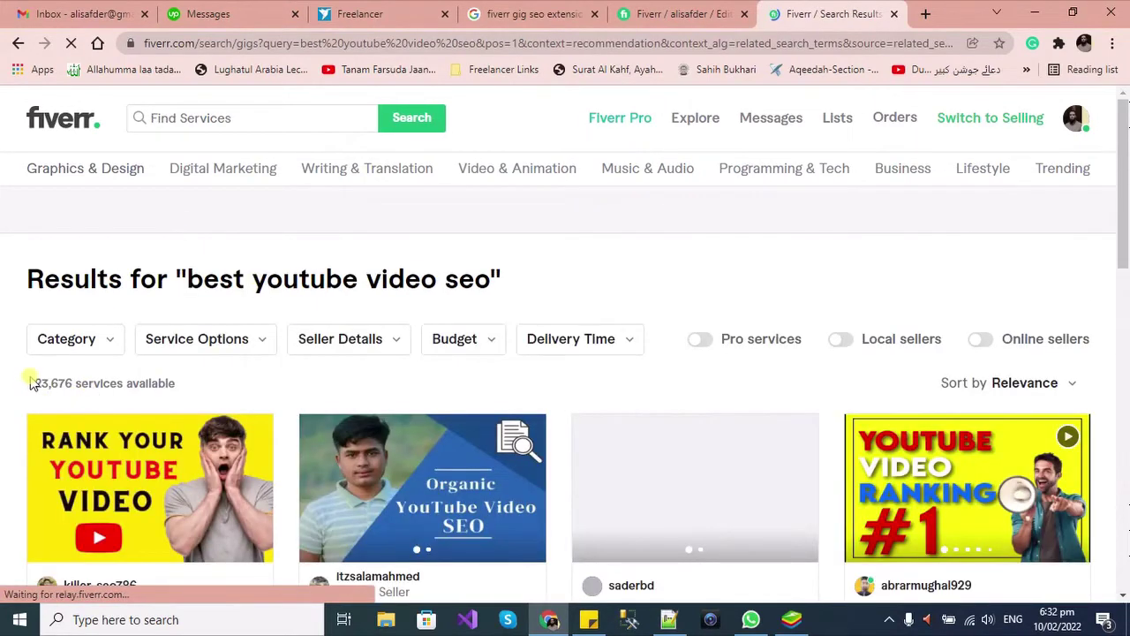
{"action": "left_click_drag", "start_coordinate": [30, 383], "coordinate": [124, 385]}
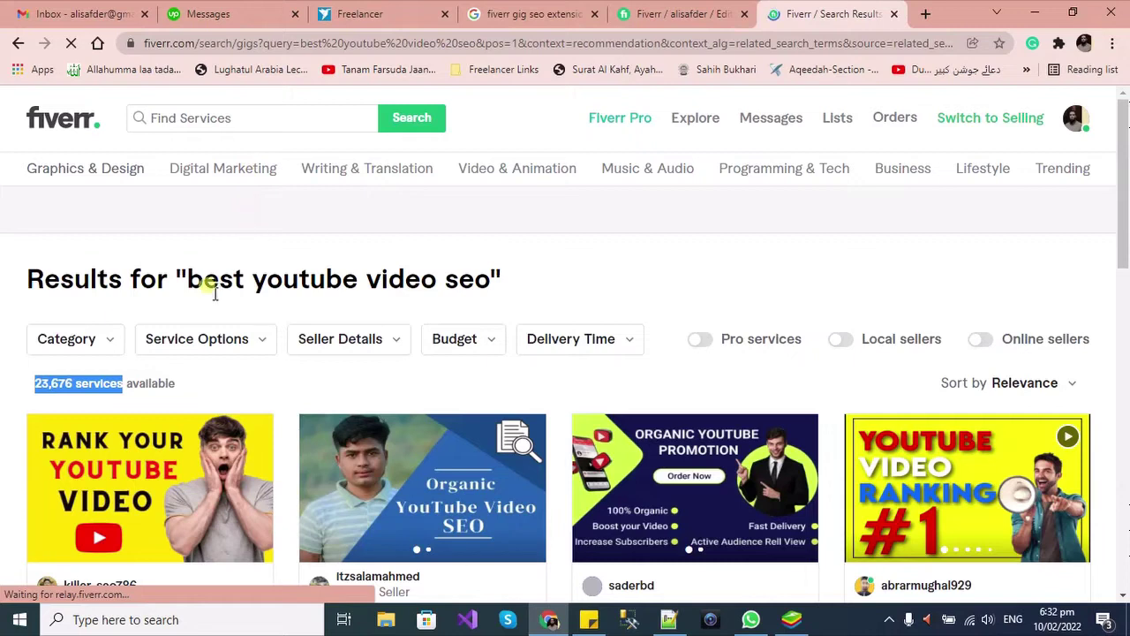
{"action": "triple_click", "coordinate": [489, 281]}
{"action": "key", "text": "ctrl+c"}
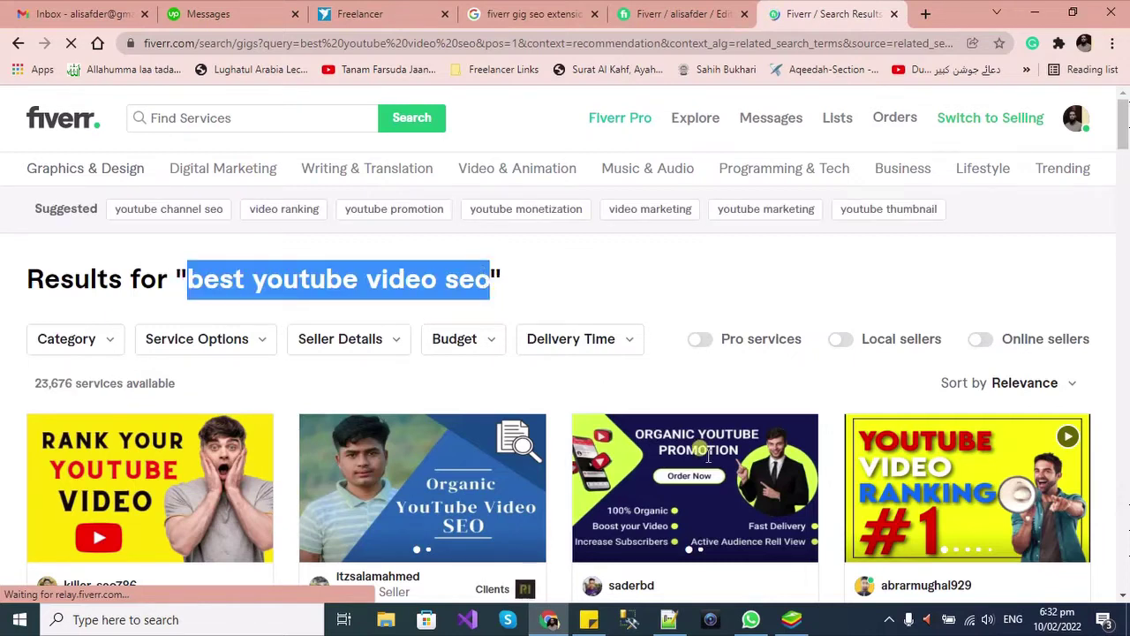
{"action": "key", "text": "alt+Tab"}
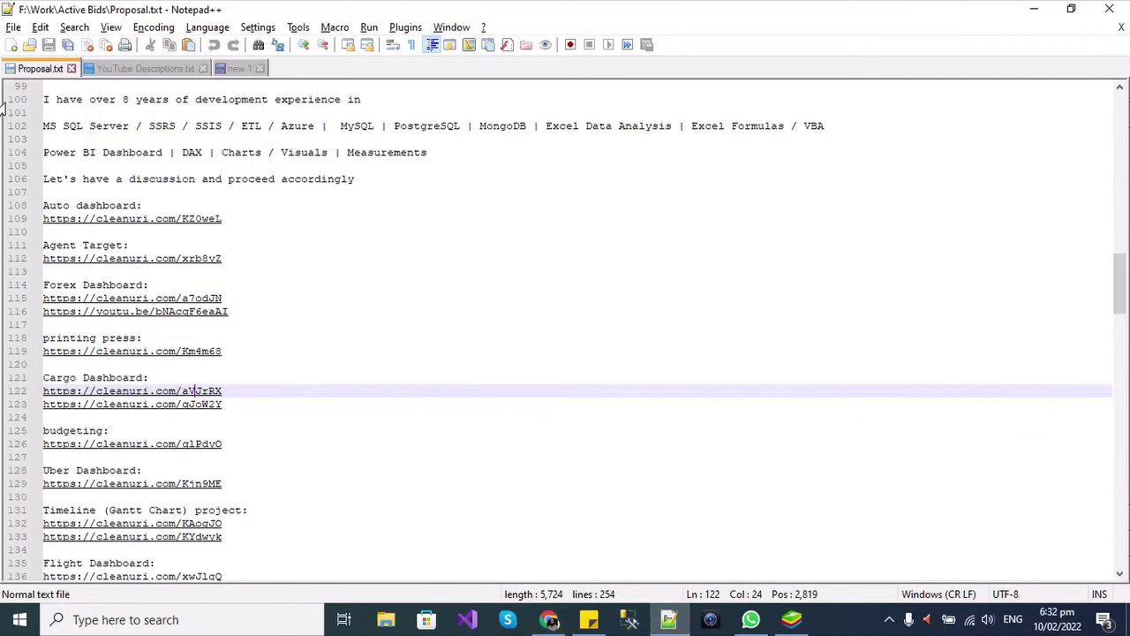
{"action": "left_click", "coordinate": [11, 44]}
{"action": "key", "text": "ctrl+v"}
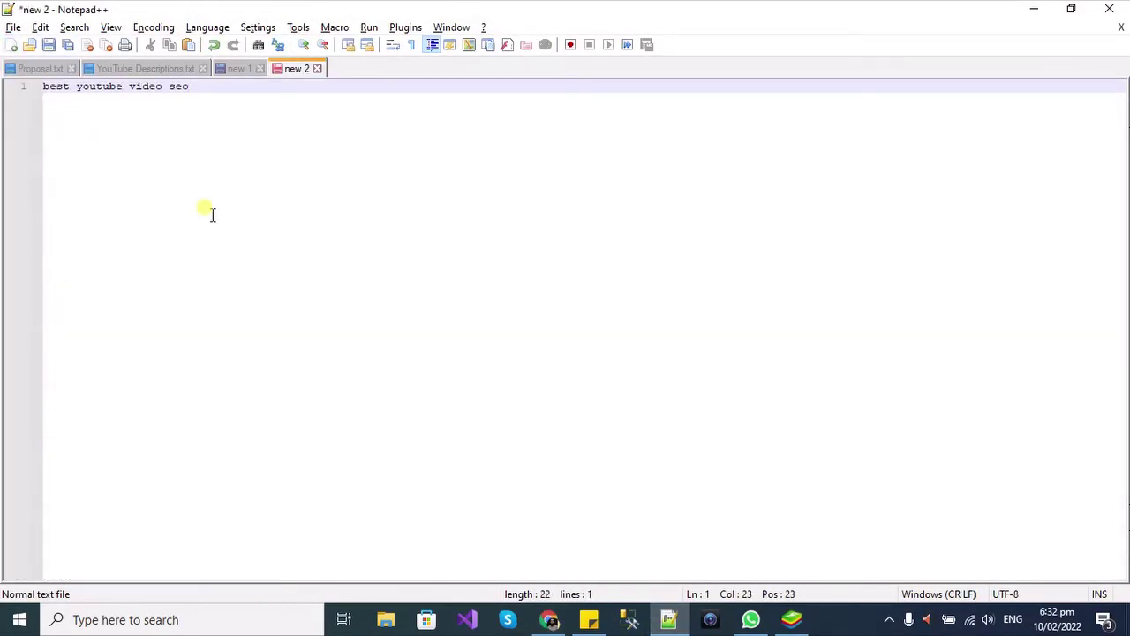
Open the suggested search "youtube channel seo" in Chrome and add its phrase as the second line of the Notepad++ list.
{"action": "key", "text": "alt+Tab"}
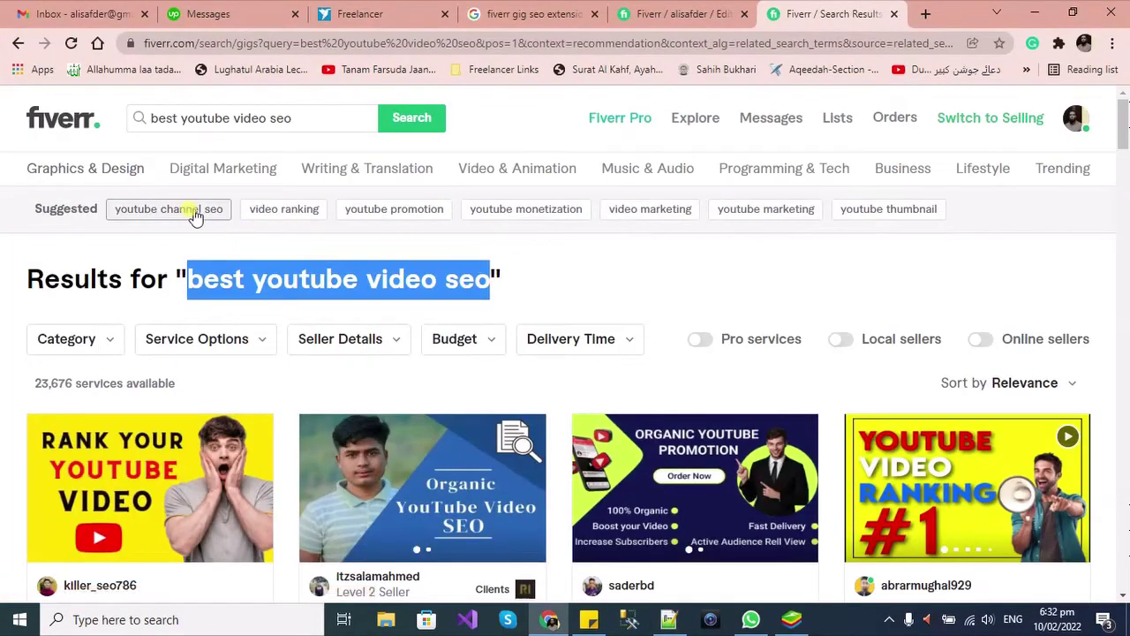
{"action": "left_click", "coordinate": [195, 214]}
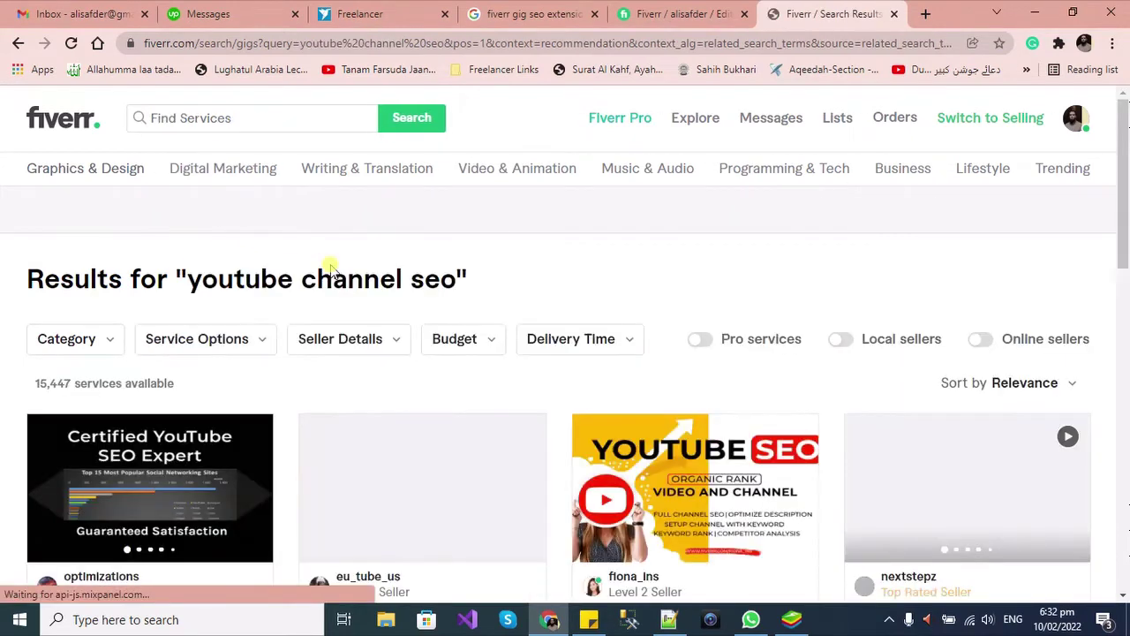
{"action": "left_click_drag", "start_coordinate": [225, 284], "coordinate": [450, 279]}
{"action": "key", "text": "ctrl+c"}
{"action": "left_click", "coordinate": [192, 279]}
{"action": "key", "text": "alt+Tab"}
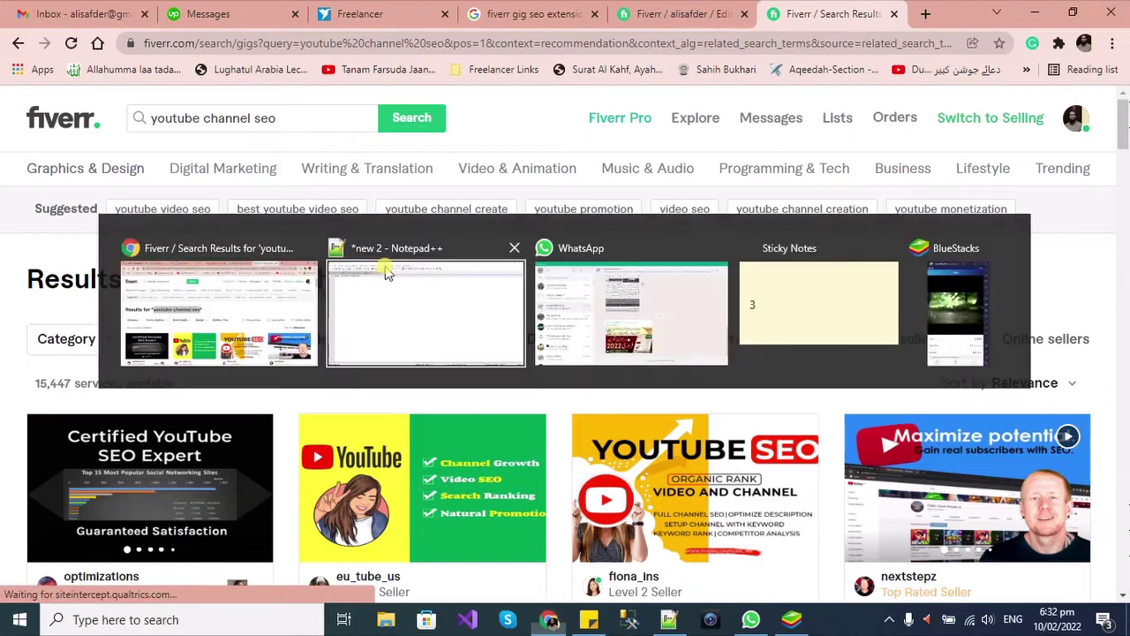
{"action": "key", "text": "Return"}
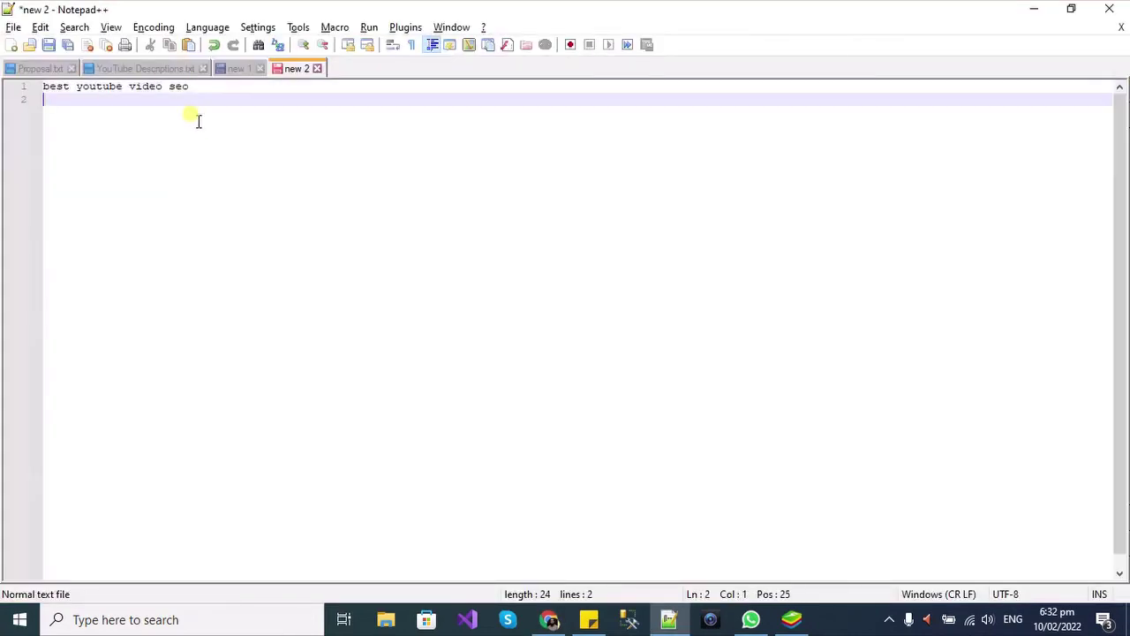
{"action": "key", "text": "ctrl+v"}
Switch back to Chrome and browse the results of the suggested search "youtube promotion".
{"action": "key", "text": "alt+Tab"}
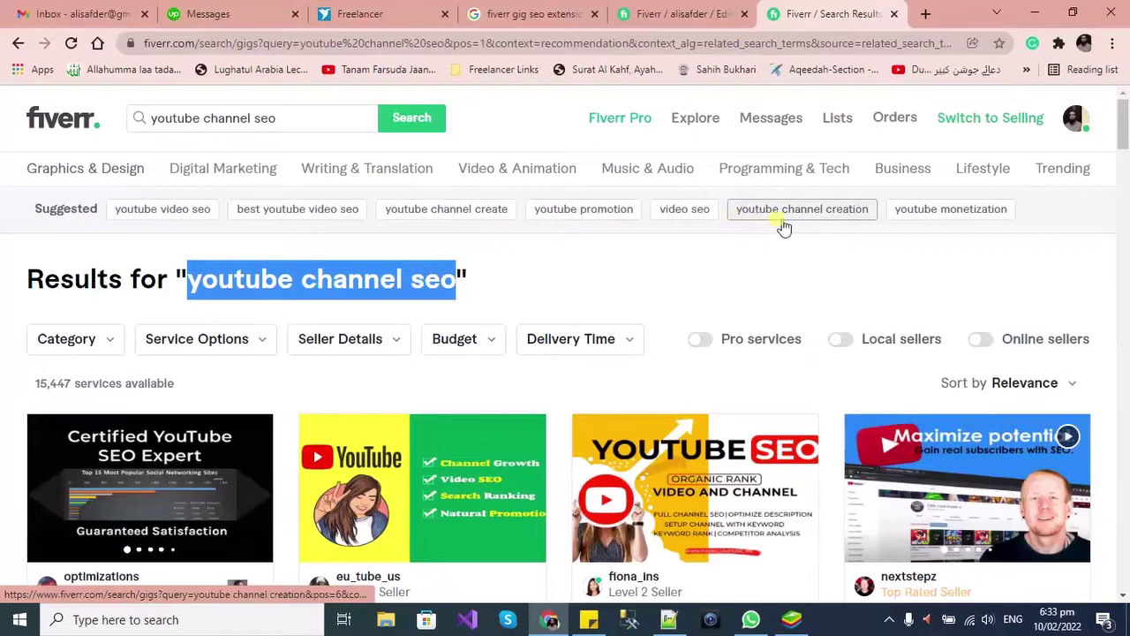
{"action": "left_click", "coordinate": [586, 212]}
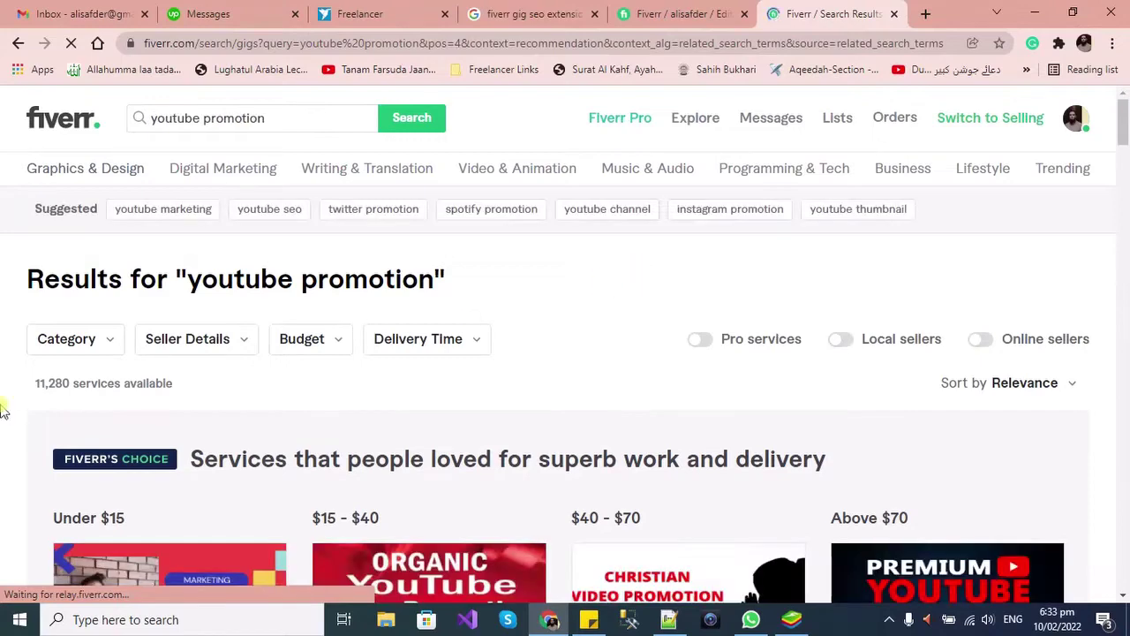
{"action": "scroll", "coordinate": [306, 391], "scroll_direction": "down", "scroll_amount": 3}
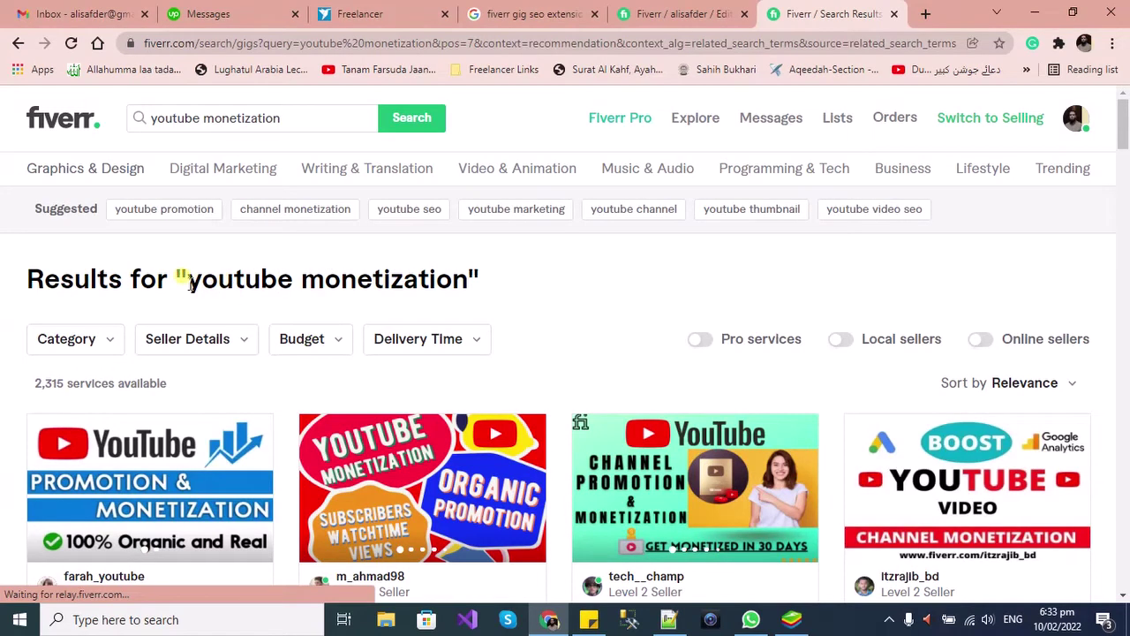
Copy the phrase "youtube monetization" from the results heading and add it as the third line of the Notepad++ list.
{"action": "left_click_drag", "start_coordinate": [184, 279], "coordinate": [292, 281]}
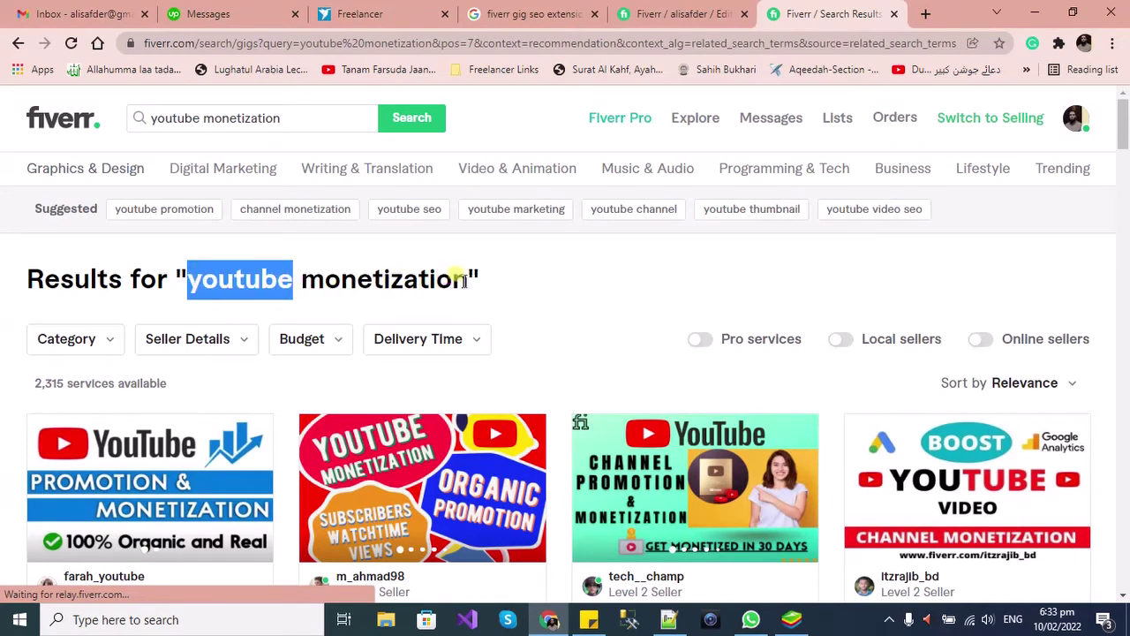
{"action": "left_click_drag", "start_coordinate": [464, 276], "coordinate": [186, 269]}
{"action": "key", "text": "ctrl+c"}
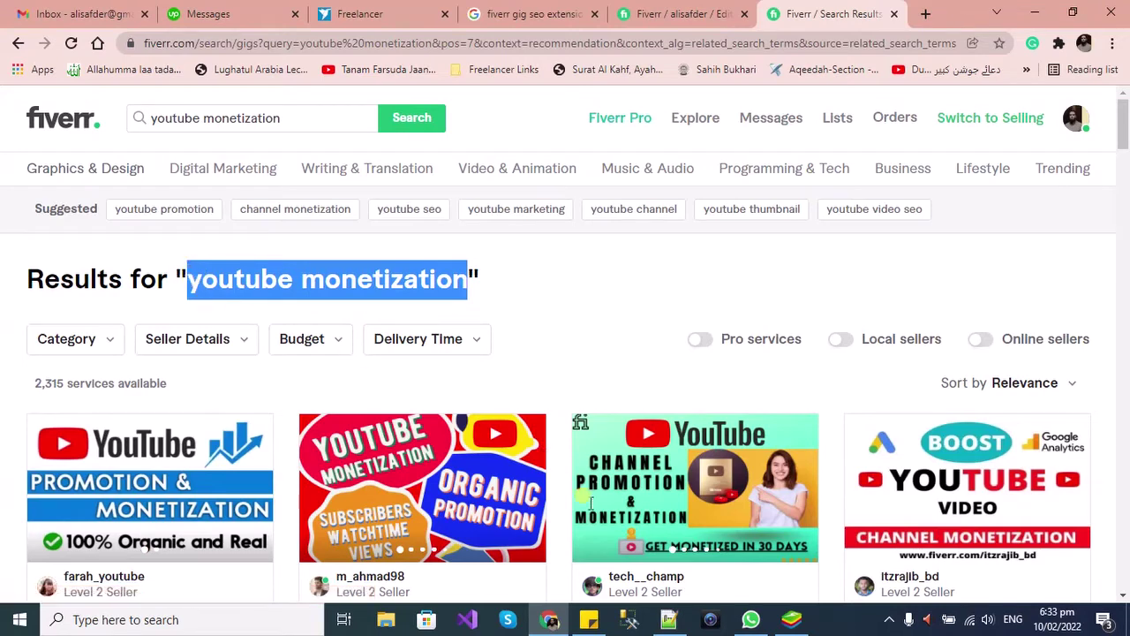
{"action": "left_click", "coordinate": [680, 621]}
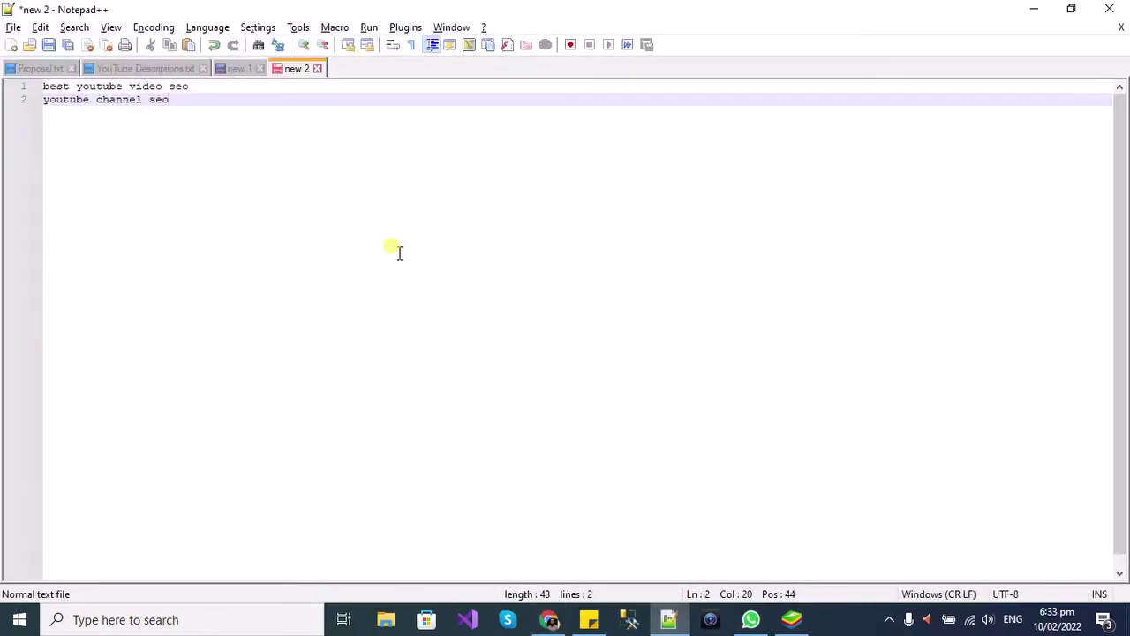
{"action": "key", "text": "Return"}
{"action": "key", "text": "ctrl+v"}
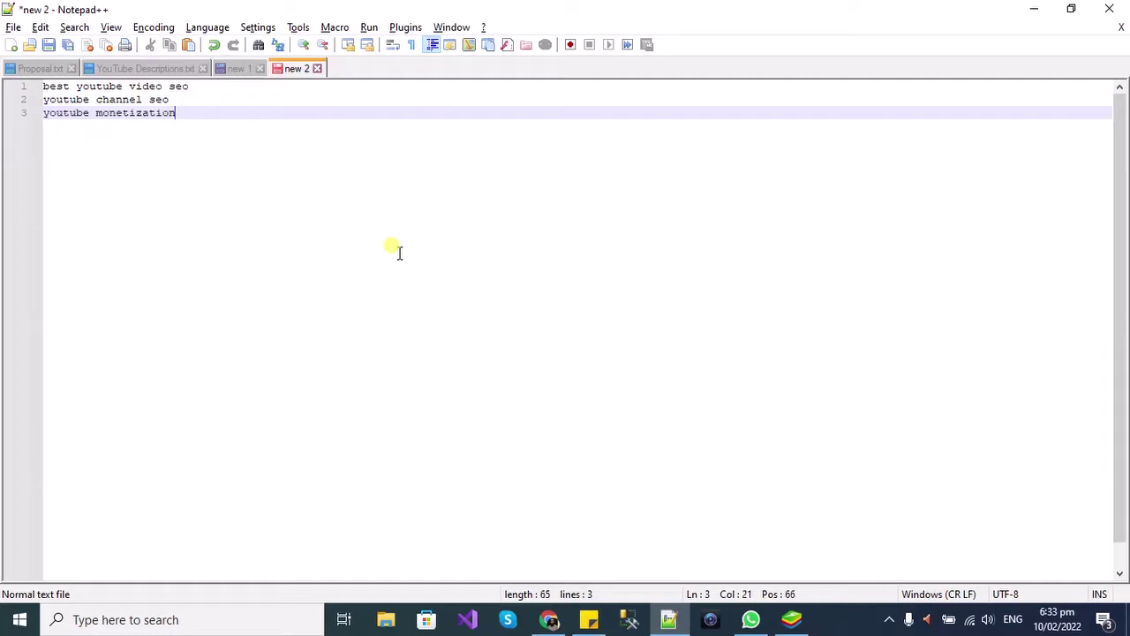
Open the suggested search "youtube seo" in Chrome and add its phrase as the fourth line of the Notepad++ list.
{"action": "key", "text": "alt+Tab"}
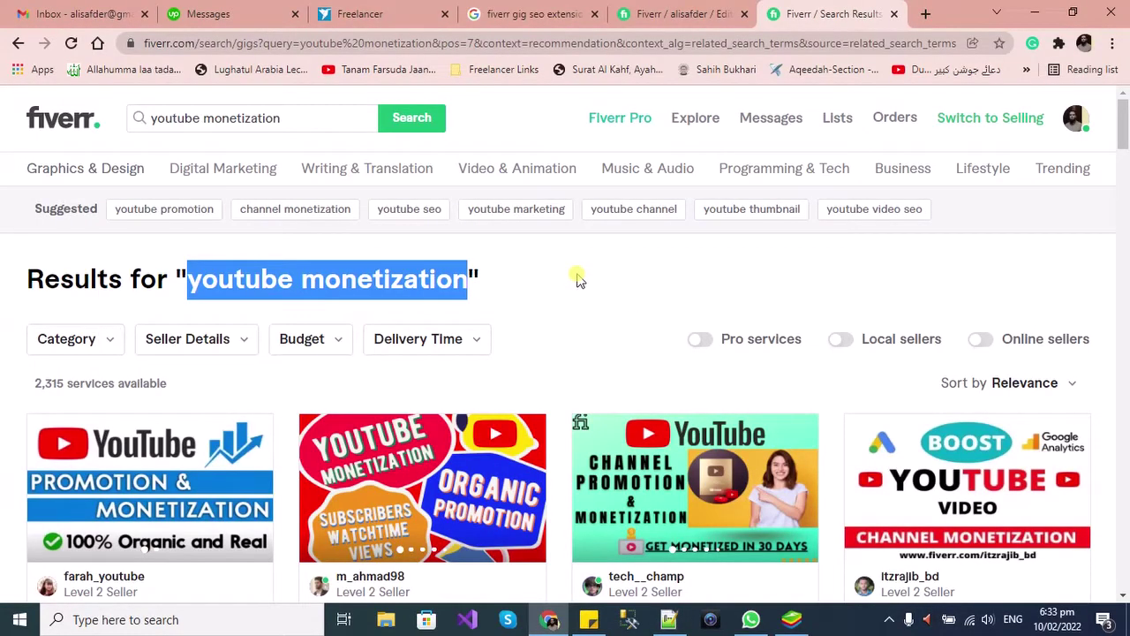
{"action": "left_click", "coordinate": [579, 280]}
{"action": "left_click", "coordinate": [409, 208]}
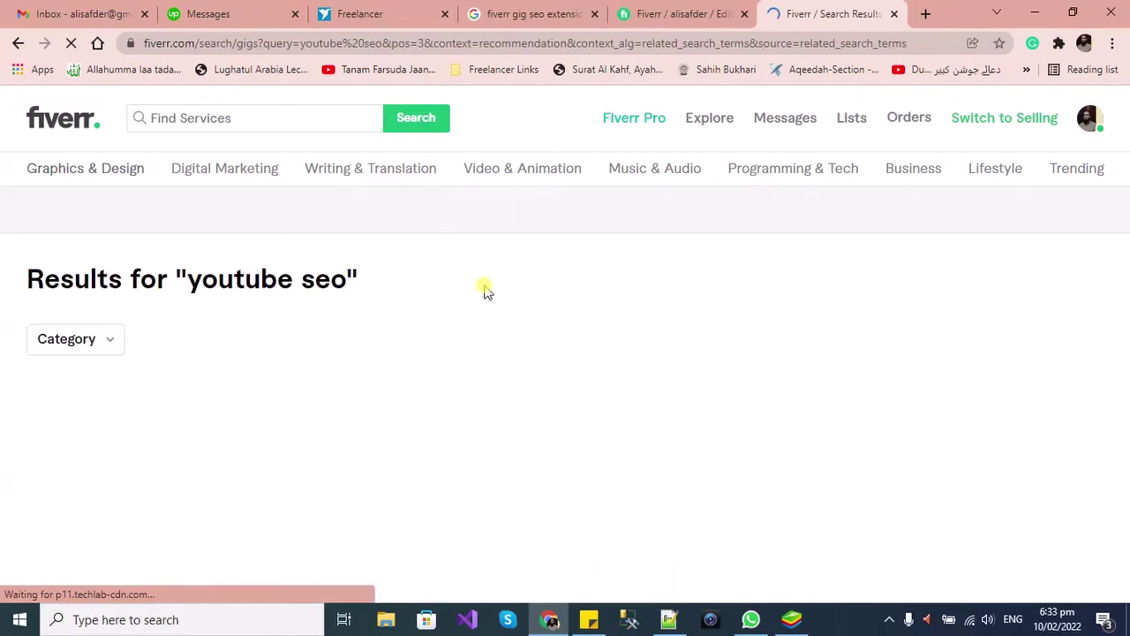
{"action": "left_click", "coordinate": [216, 280]}
{"action": "left_click_drag", "start_coordinate": [221, 284], "coordinate": [346, 293]}
{"action": "key", "text": "ctrl+c"}
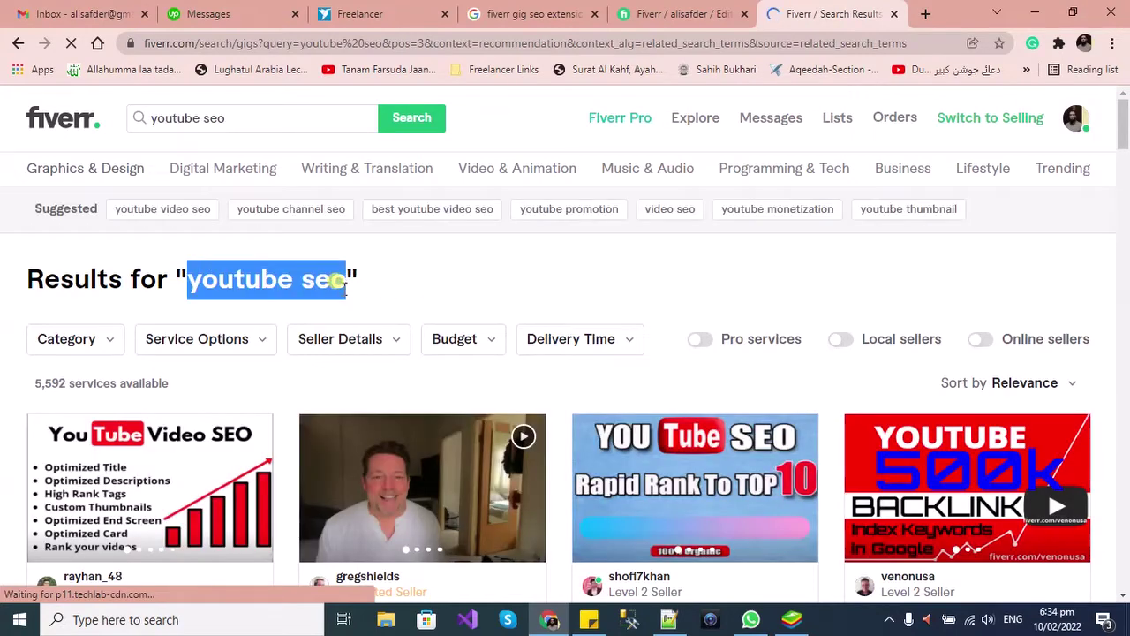
{"action": "key", "text": "alt+Tab"}
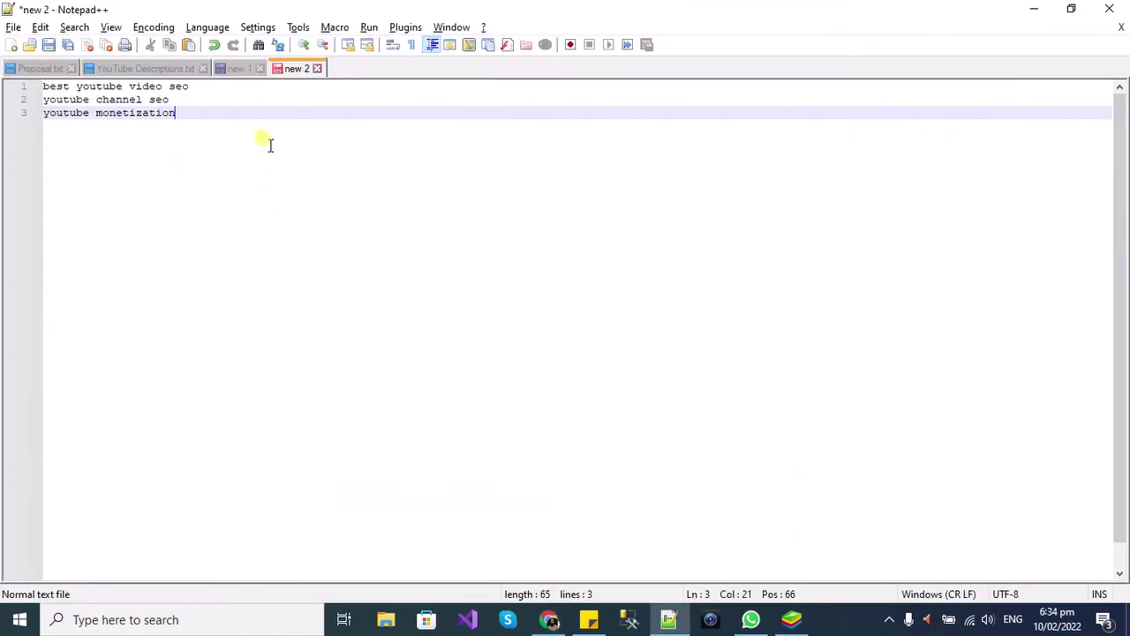
{"action": "key", "text": "Return"}
{"action": "key", "text": "ctrl+v"}
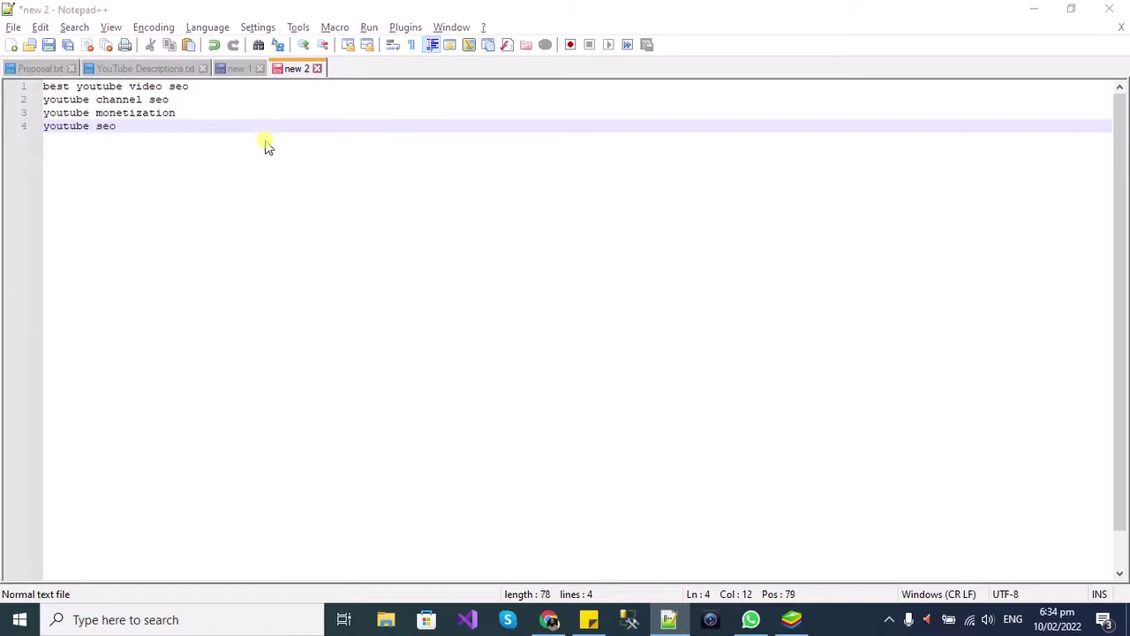
Check the suggested search "youtube promotion" in Chrome against the keyword list in Notepad++.
{"action": "key", "text": "alt+Tab"}
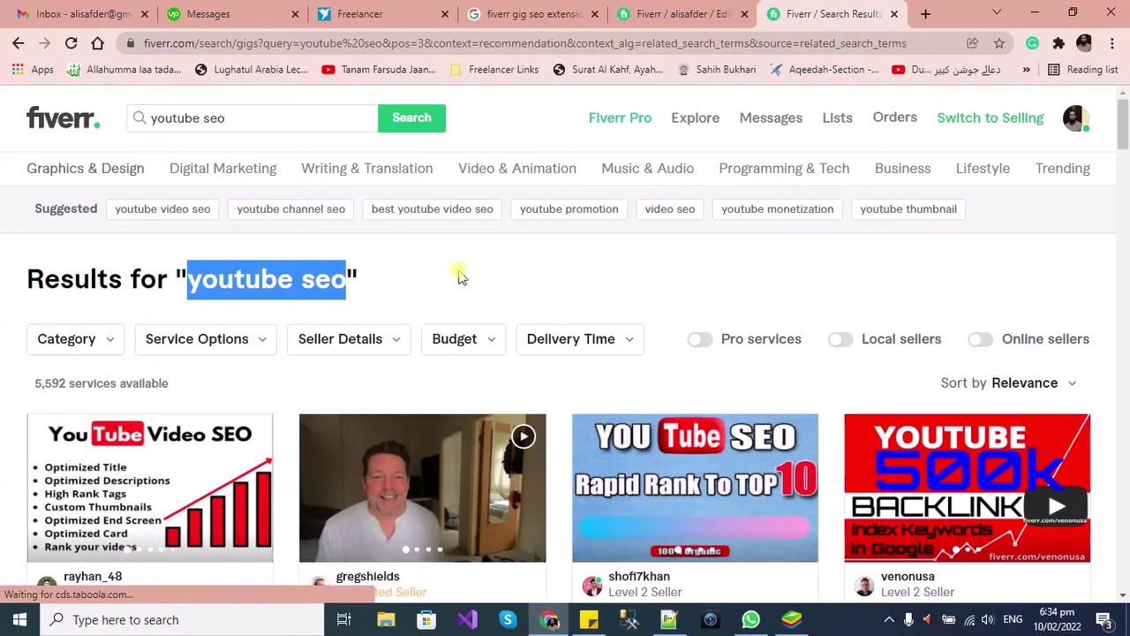
{"action": "left_click", "coordinate": [563, 218]}
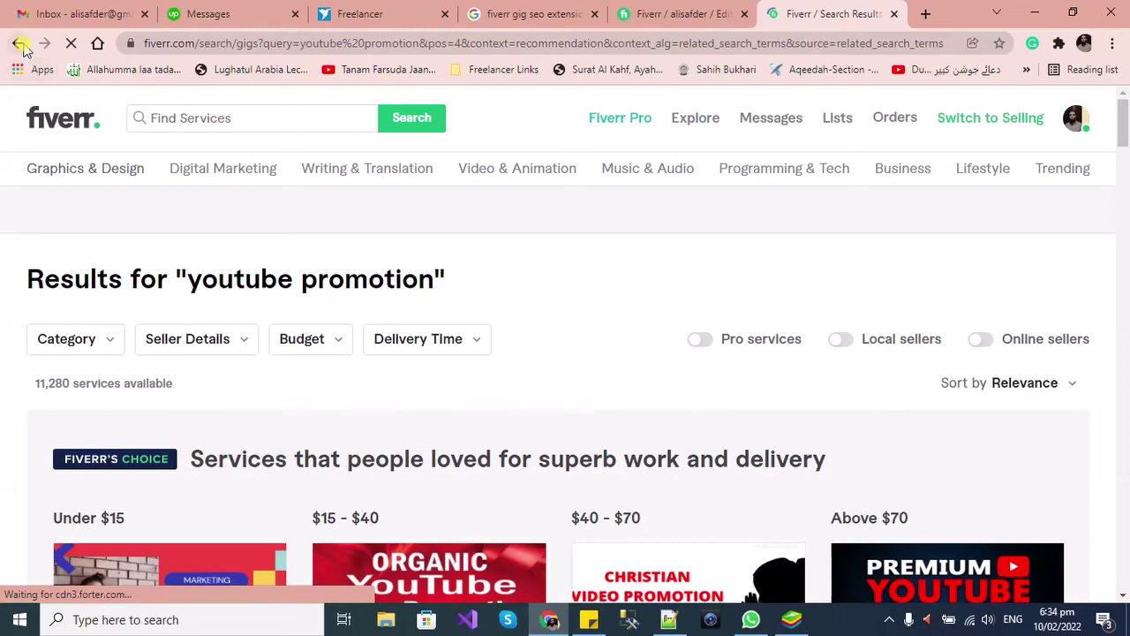
{"action": "left_click", "coordinate": [671, 619]}
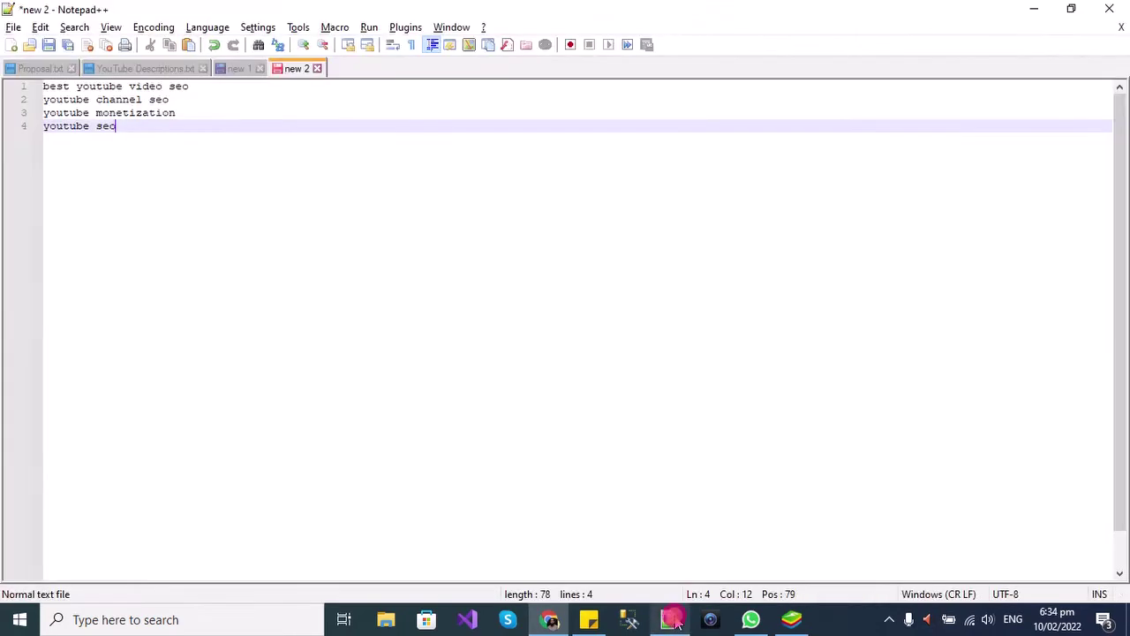
{"action": "left_click", "coordinate": [549, 619]}
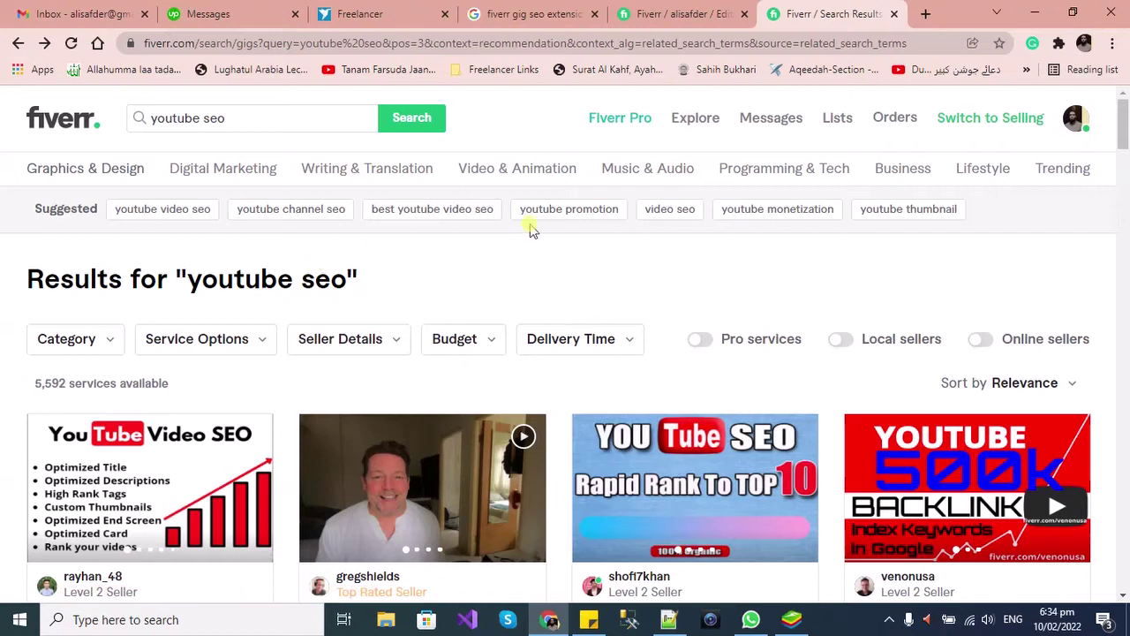
Open the suggested search "youtube promotion" in Chrome and add its phrase as the fifth line of the Notepad++ list.
{"action": "left_click", "coordinate": [535, 271]}
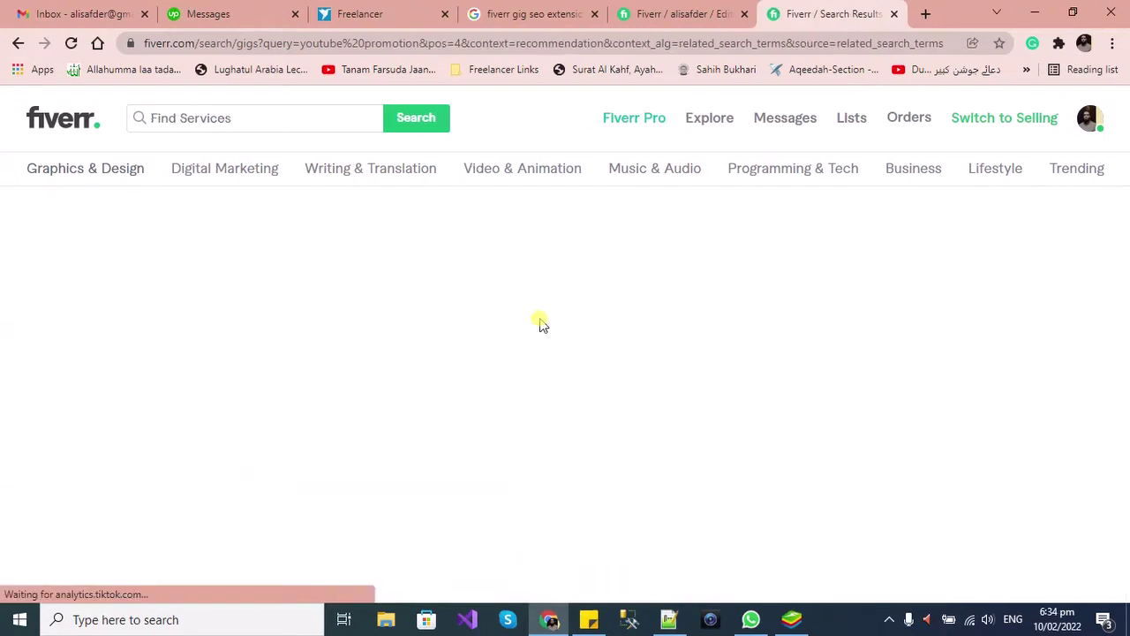
{"action": "left_click", "coordinate": [672, 620]}
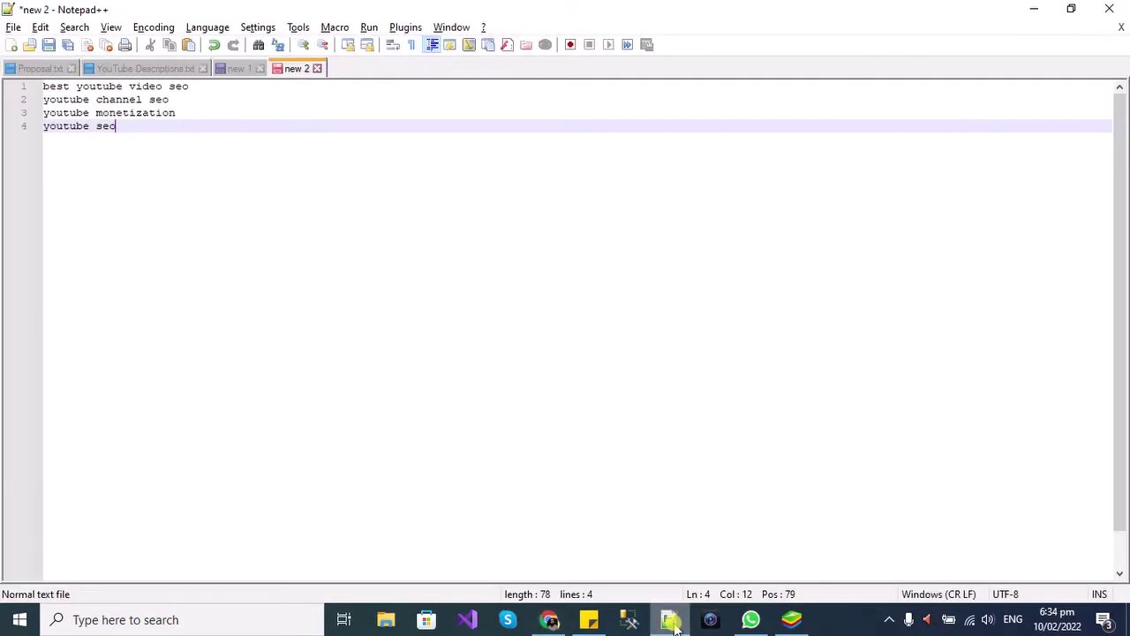
{"action": "left_click", "coordinate": [672, 620]}
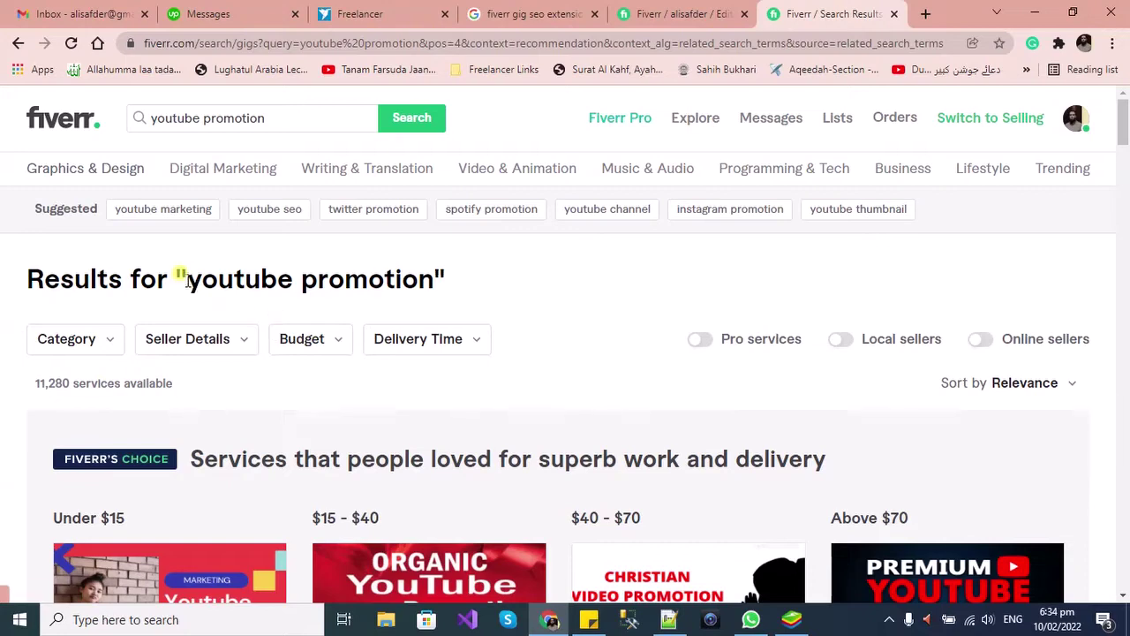
{"action": "left_click_drag", "start_coordinate": [185, 279], "coordinate": [421, 308]}
{"action": "key", "text": "ctrl+c"}
{"action": "key", "text": "alt+Tab"}
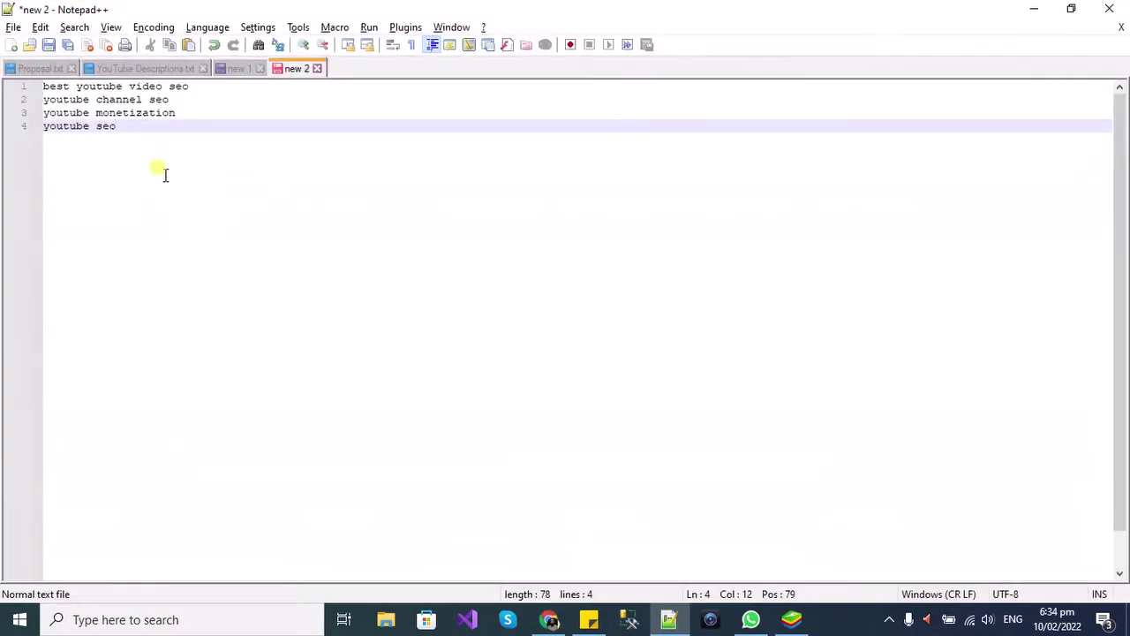
{"action": "key", "text": "Return"}
{"action": "key", "text": "ctrl+v"}
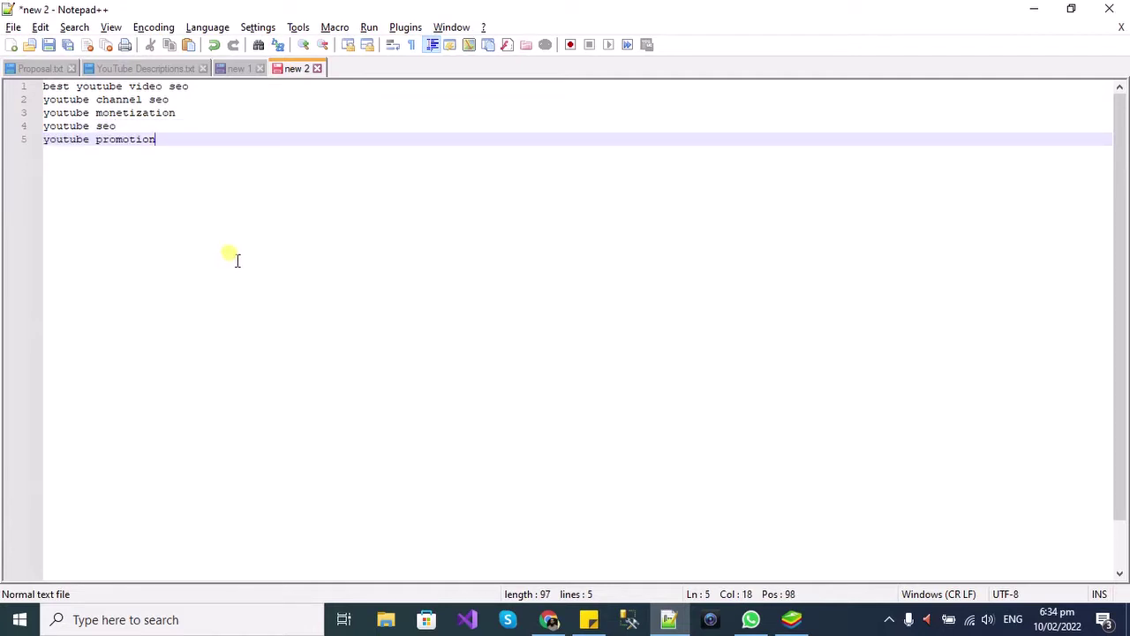
Review the five keywords in the Notepad++ list and copy the whole list.
{"action": "left_click_drag", "start_coordinate": [189, 85], "coordinate": [33, 84]}
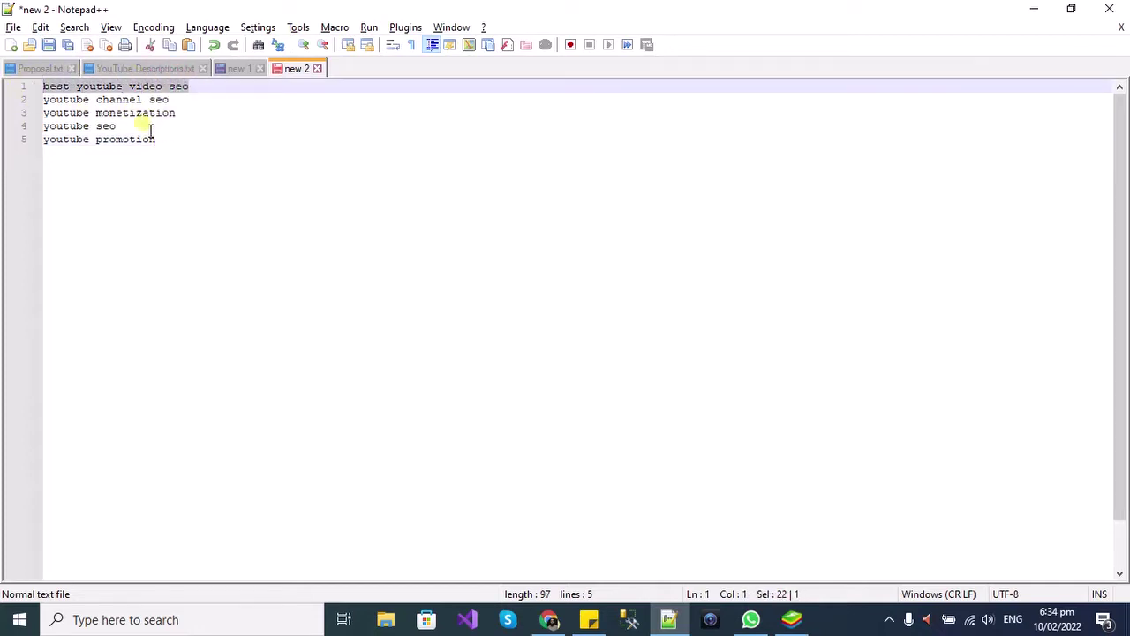
{"action": "left_click_drag", "start_coordinate": [115, 126], "coordinate": [35, 101]}
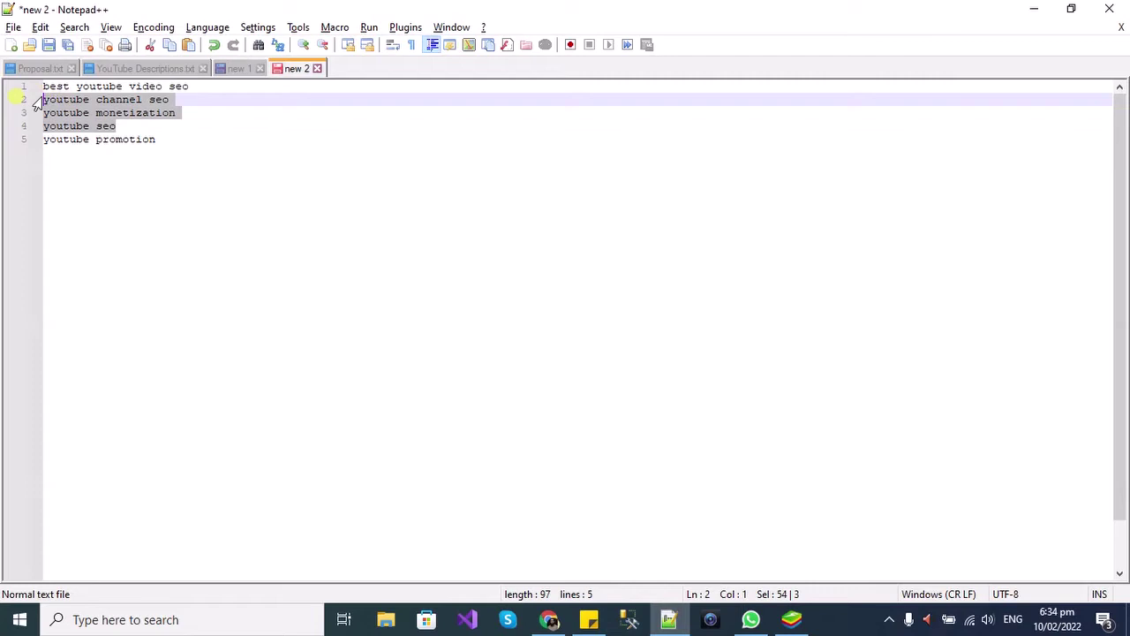
{"action": "triple_click", "coordinate": [171, 142]}
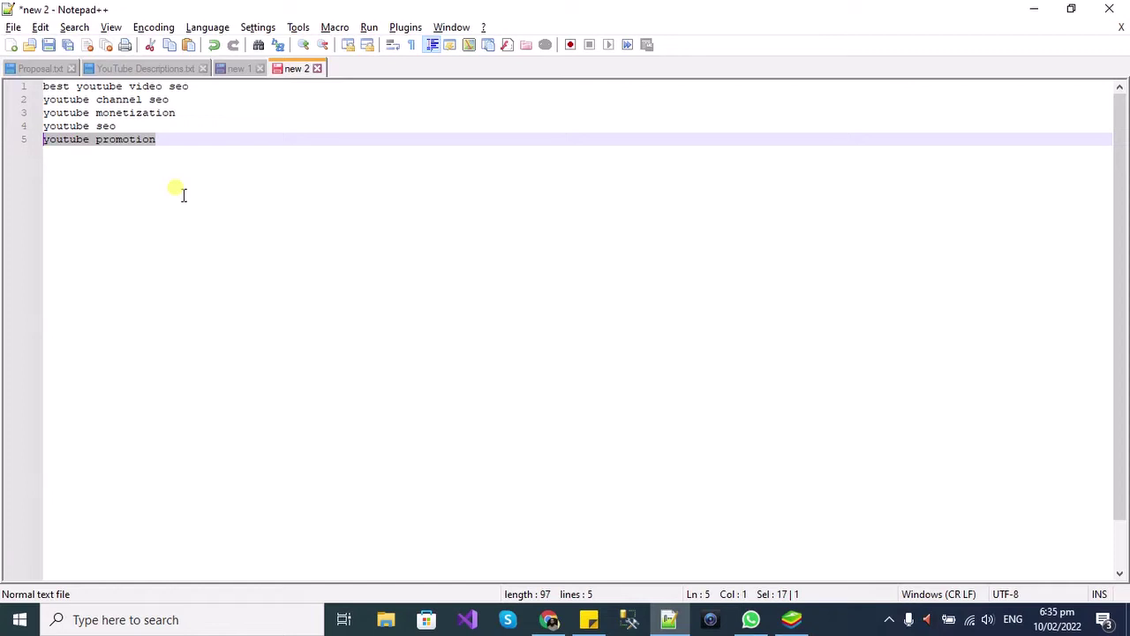
{"action": "key", "text": "ctrl+a"}
{"action": "key", "text": "ctrl+c"}
Switch to the gig editing page in Chrome and remove the search tags YouTube Video SEO, Video Ranking and YouTube SEO.
{"action": "key", "text": "alt+Tab"}
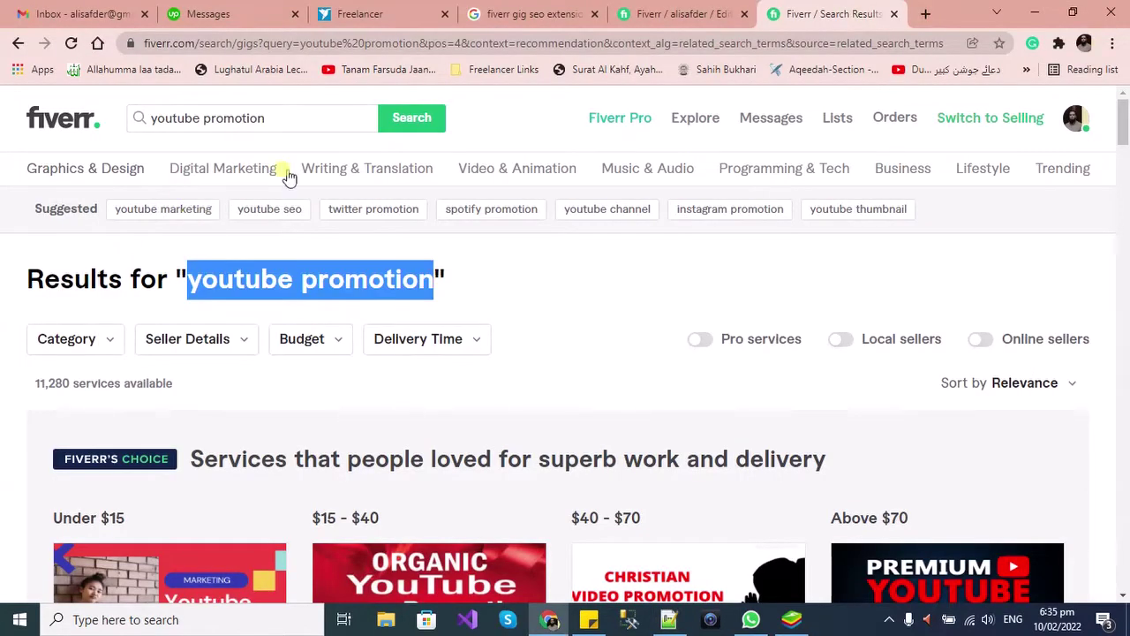
{"action": "left_click", "coordinate": [623, 13]}
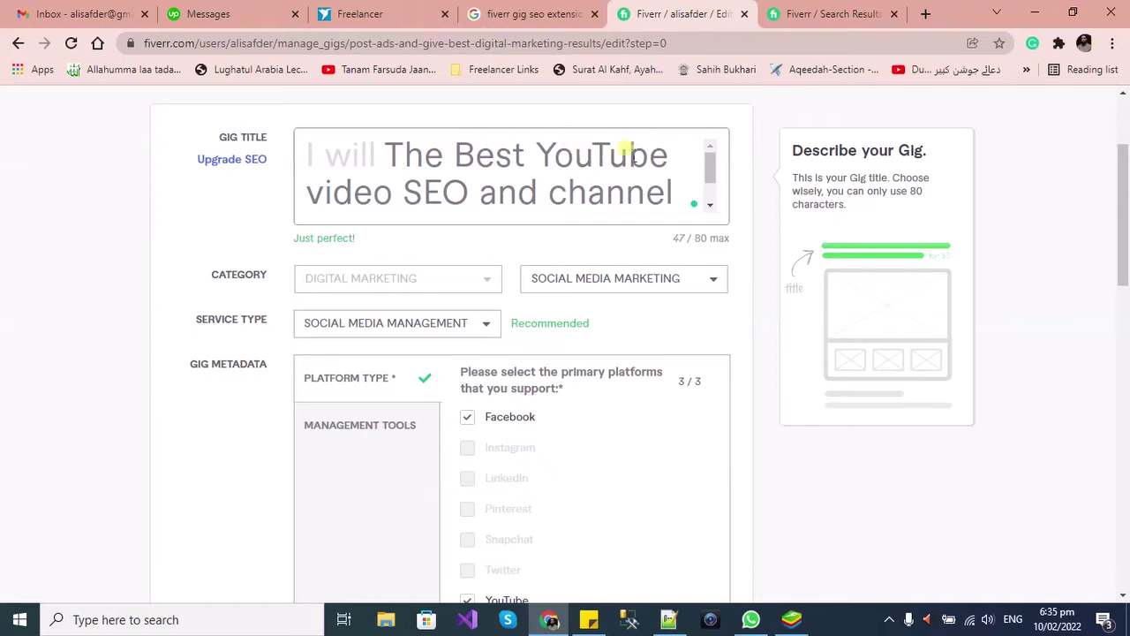
{"action": "scroll", "coordinate": [671, 277], "scroll_direction": "down", "scroll_amount": 3}
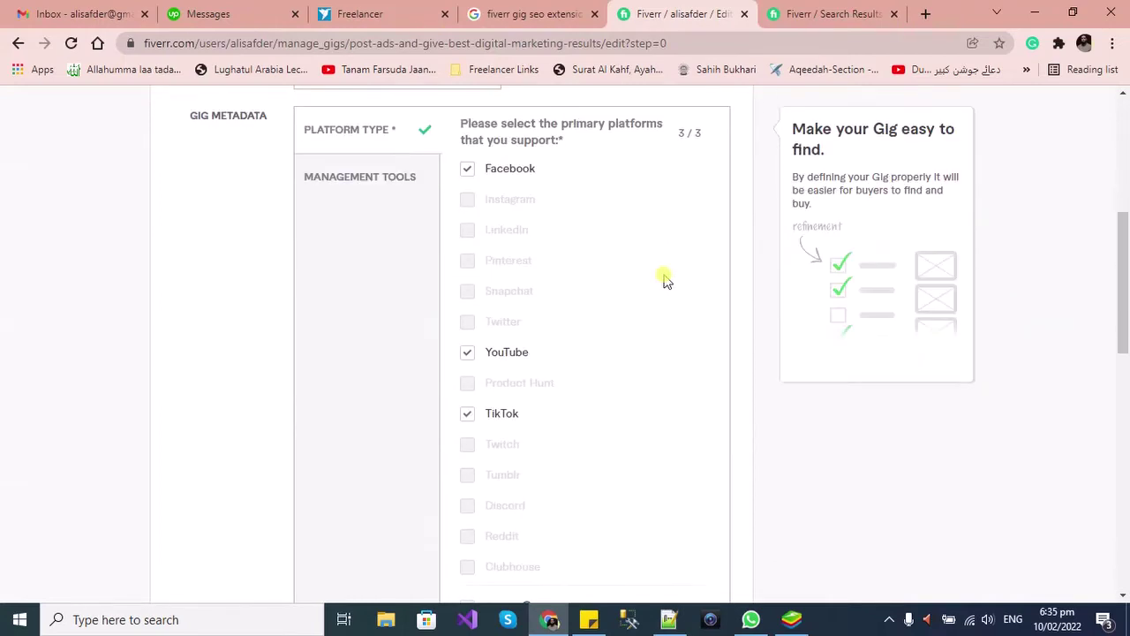
{"action": "left_click", "coordinate": [668, 620]}
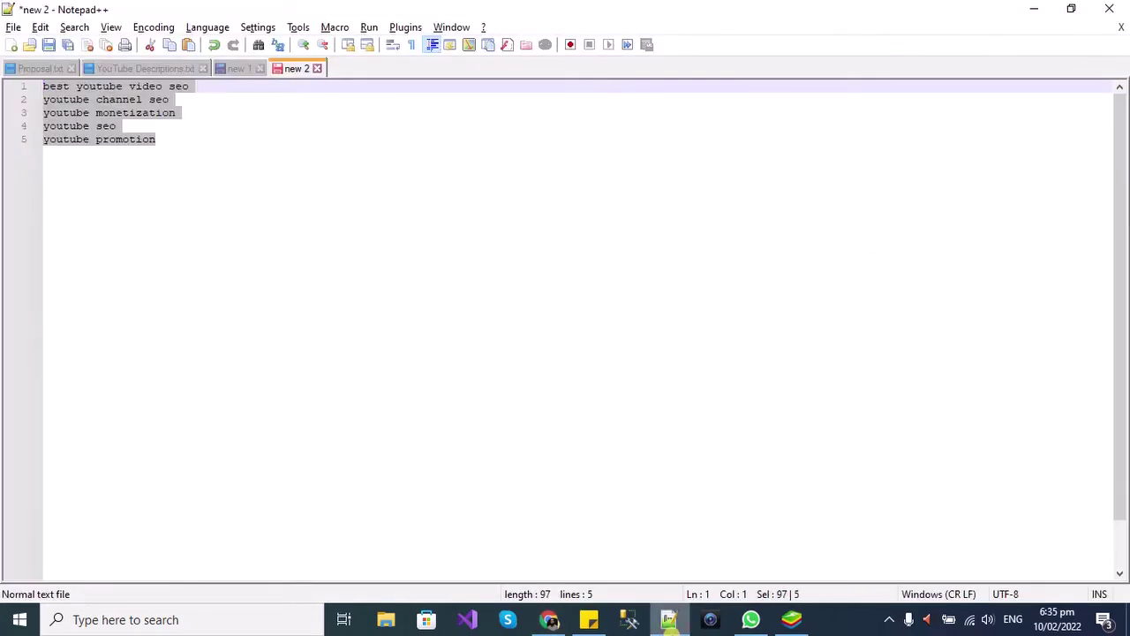
{"action": "left_click", "coordinate": [669, 620]}
{"action": "scroll", "coordinate": [618, 260], "scroll_direction": "up", "scroll_amount": 5}
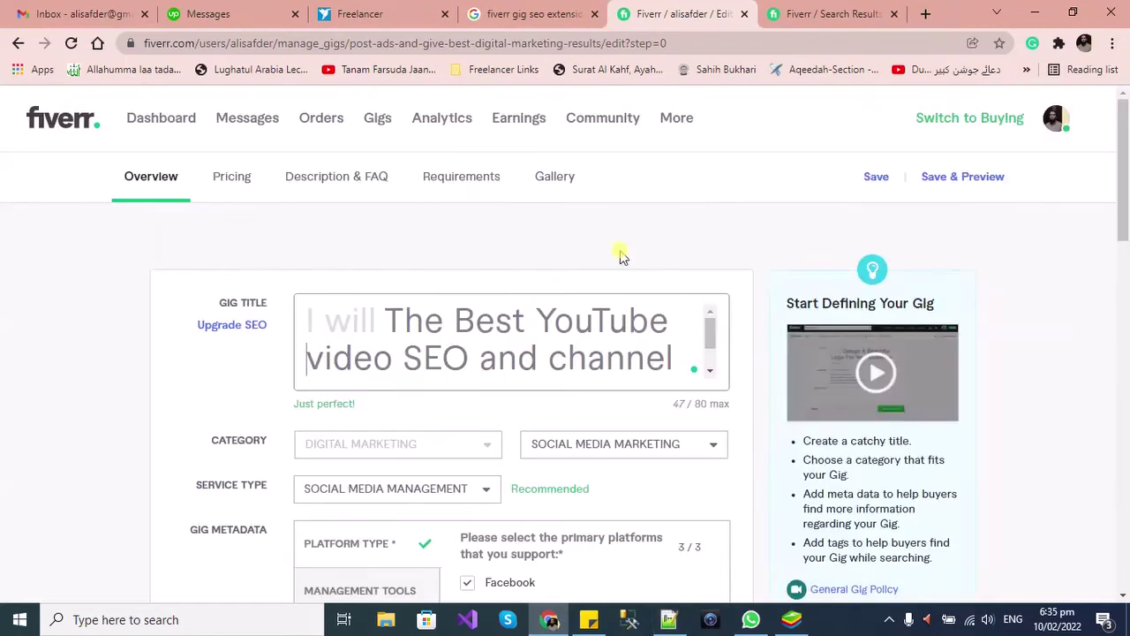
{"action": "left_click_drag", "start_coordinate": [450, 318], "coordinate": [461, 341]}
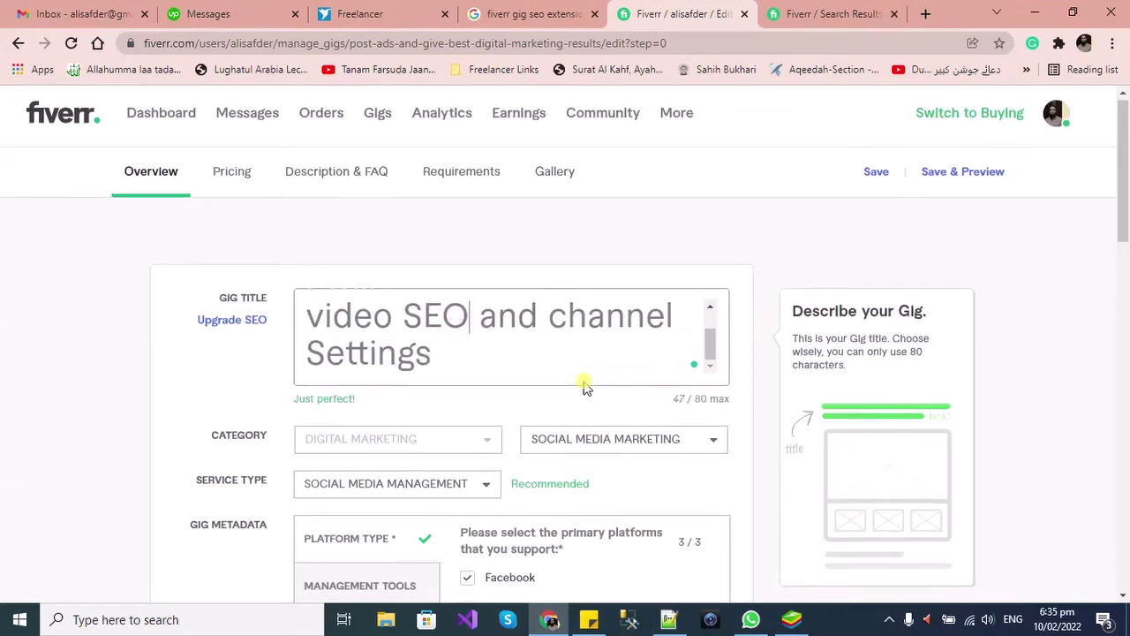
{"action": "scroll", "coordinate": [580, 380], "scroll_direction": "down", "scroll_amount": 8}
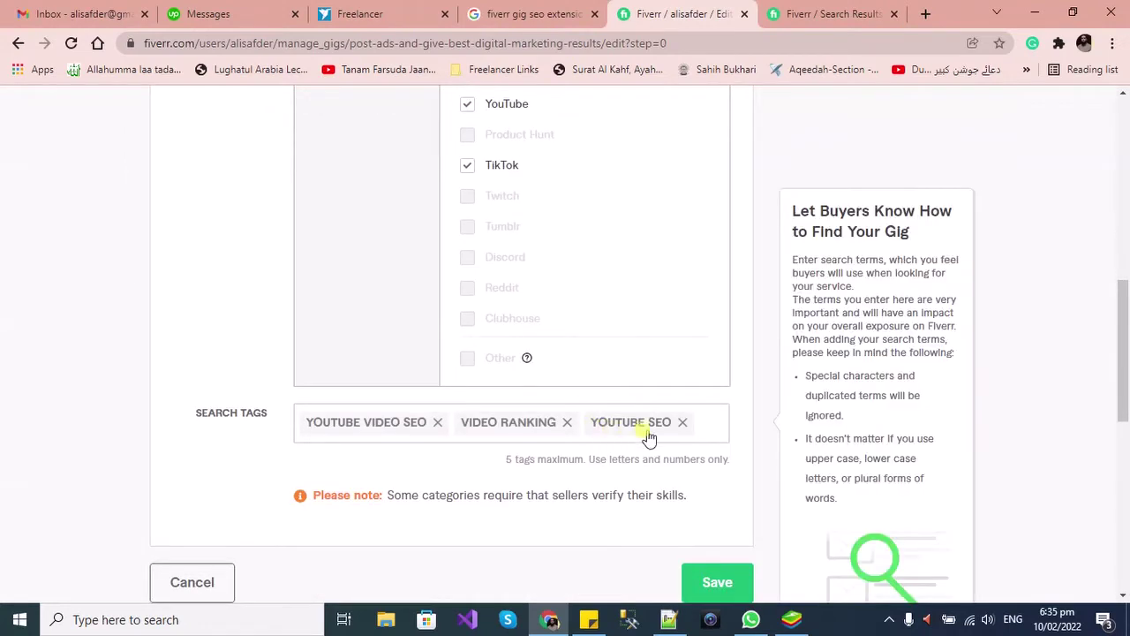
{"action": "left_click", "coordinate": [681, 423]}
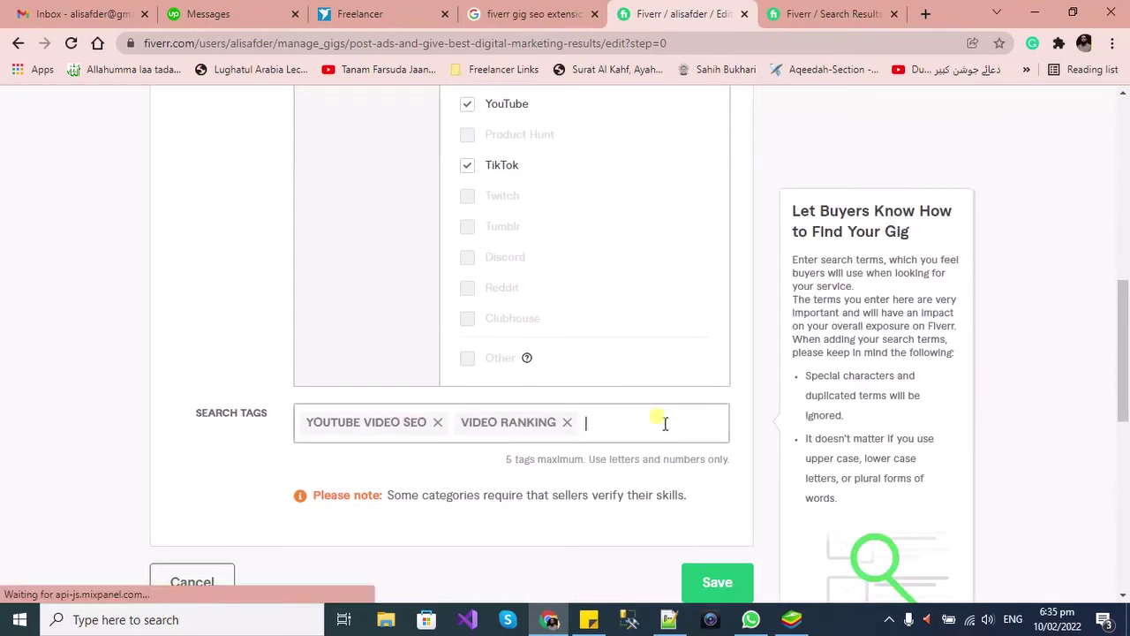
{"action": "left_click", "coordinate": [567, 423]}
{"action": "left_click", "coordinate": [437, 424]}
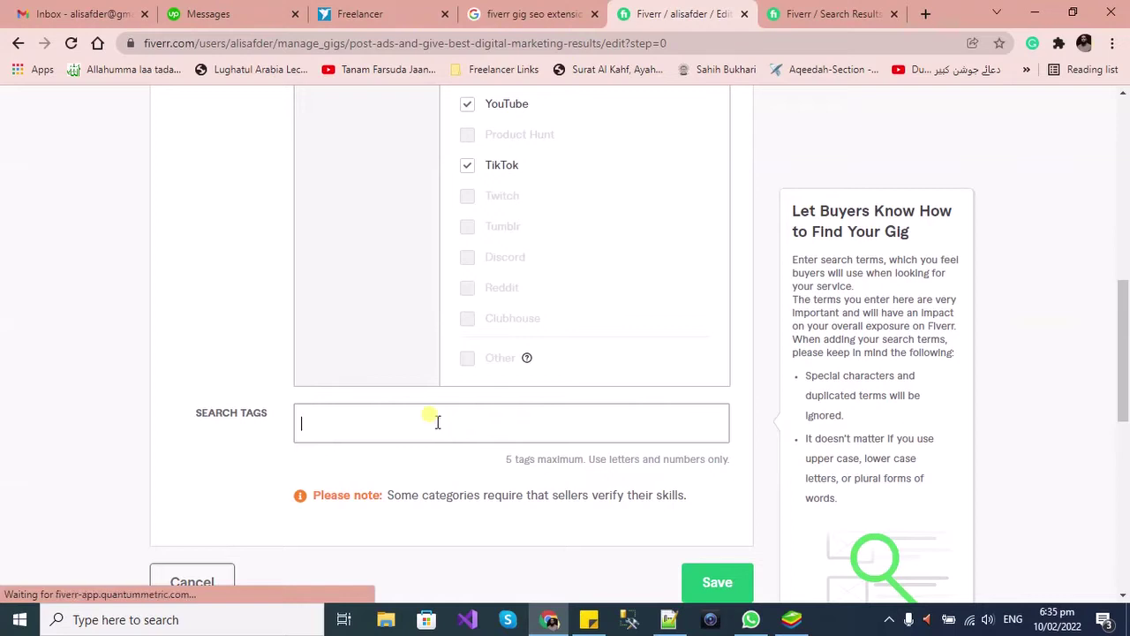
Try to paste the whole keyword list into the gig's search tags at once.
{"action": "key", "text": "ctrl+v"}
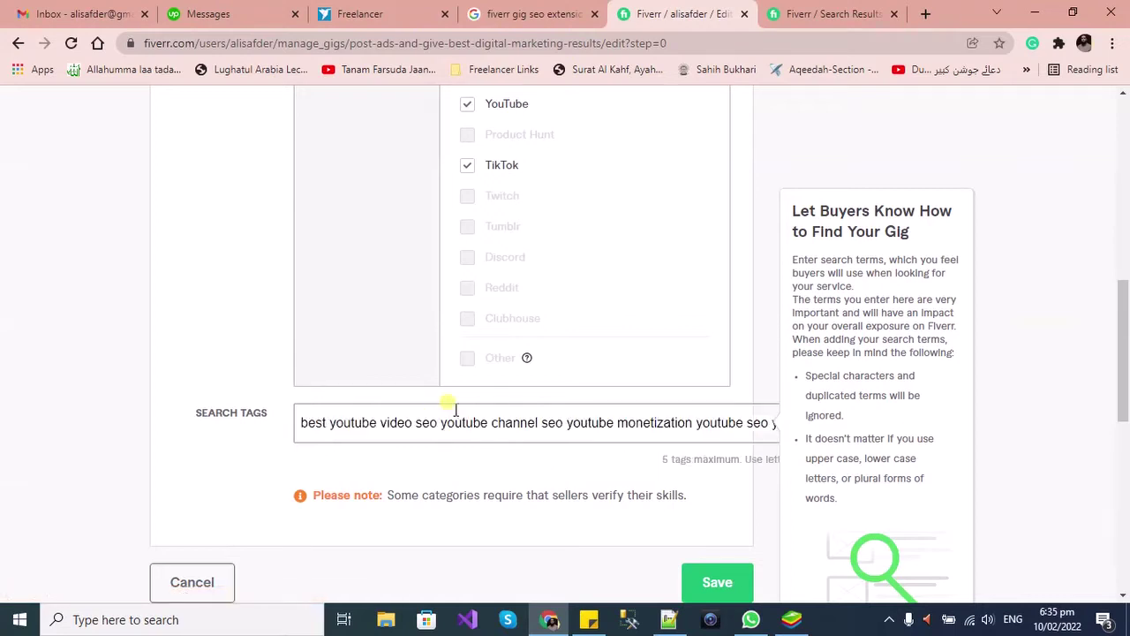
{"action": "key", "text": "ctrl+a"}
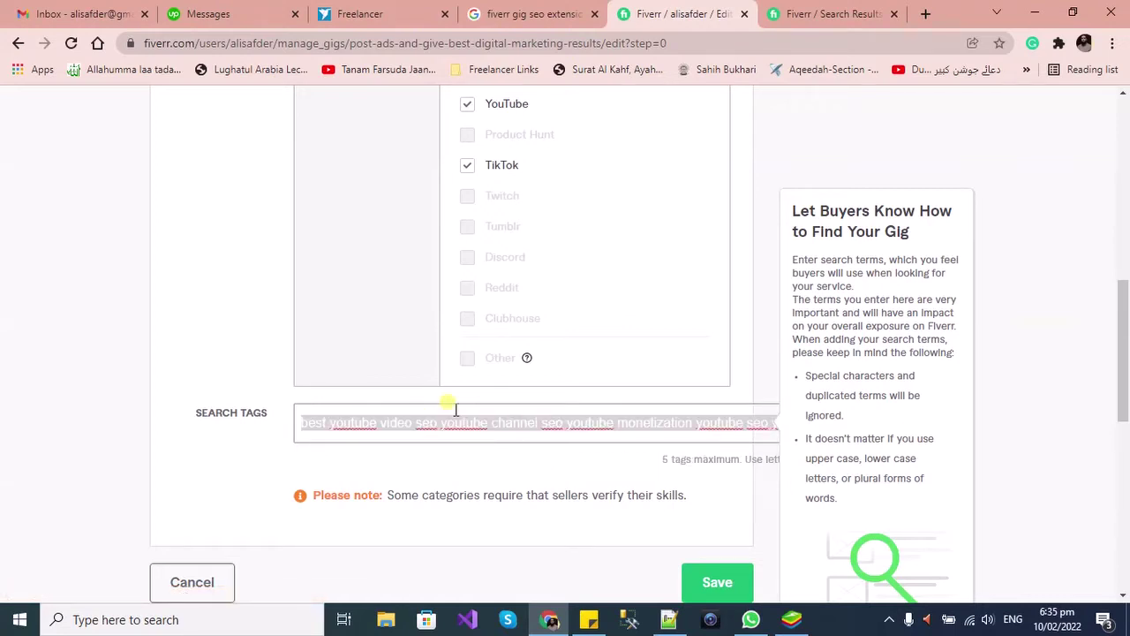
{"action": "left_click", "coordinate": [456, 409]}
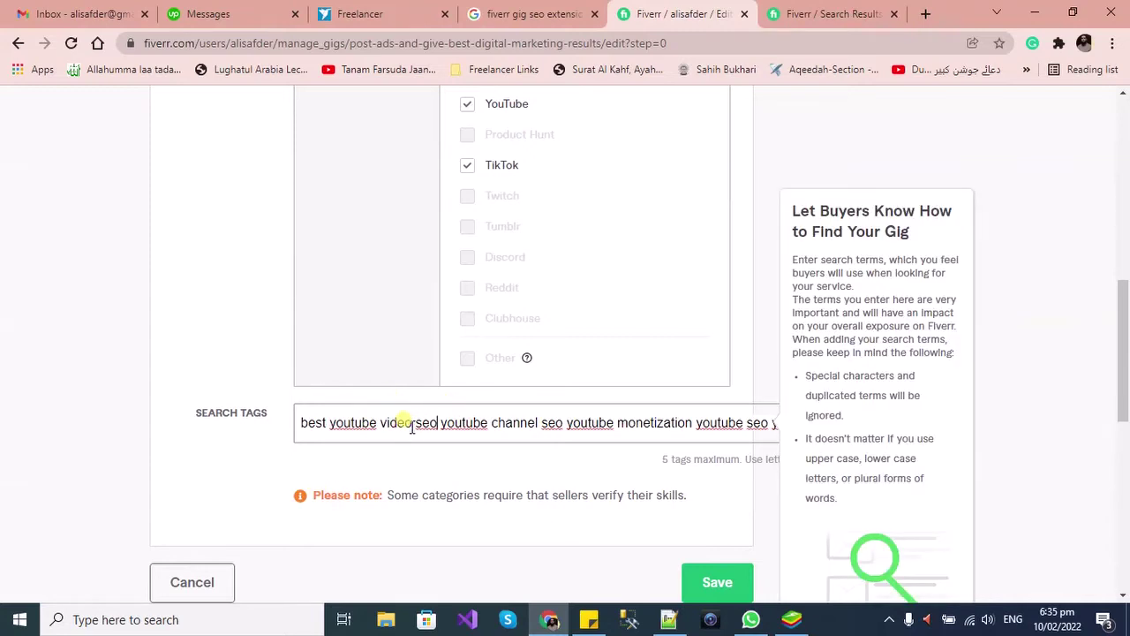
{"action": "key", "text": "Return"}
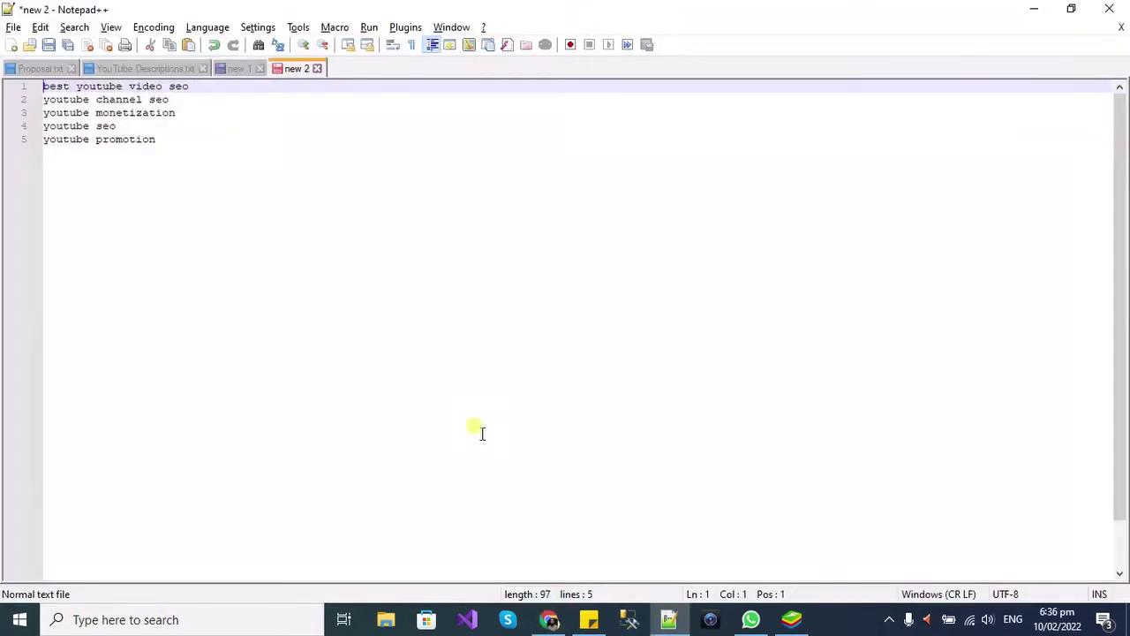
Add "best youtube video seo" from the first line of the Notepad++ list as a search tag of the gig.
{"action": "key", "text": "shift+End"}
{"action": "key", "text": "alt+Tab"}
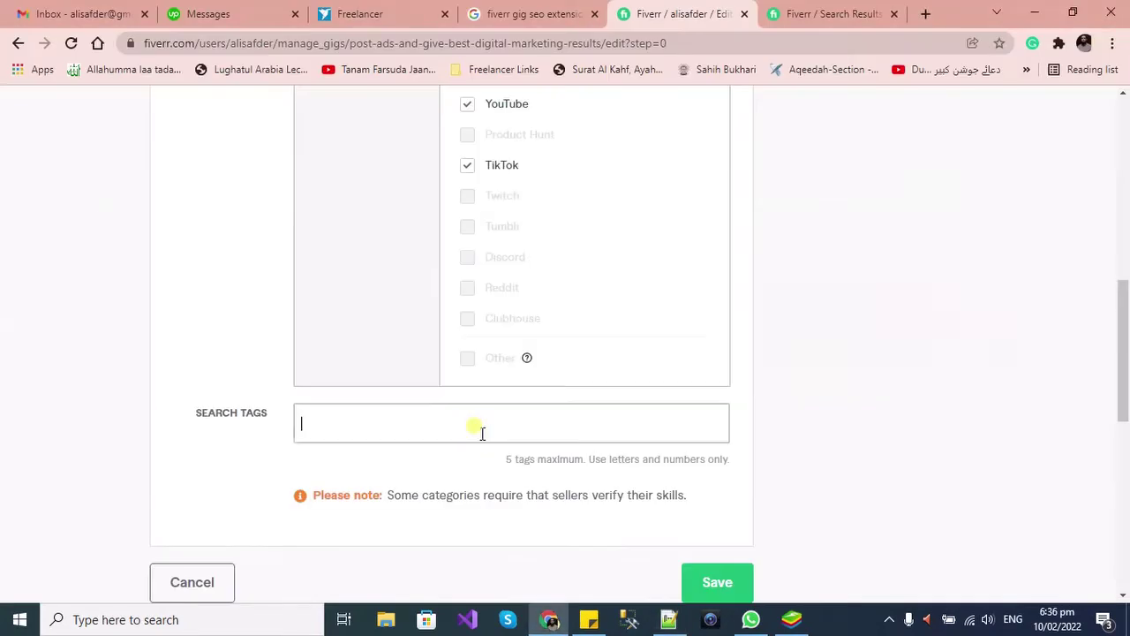
{"action": "type", "text": "BEST YOUTUBE VIDEO SEO"}
{"action": "key", "text": "Return"}
Add "youtube channel seo" from the second line of the Notepad++ list as a search tag of the gig.
{"action": "key", "text": "alt+Tab"}
{"action": "key", "text": "Down"}
{"action": "key", "text": "shift+Home"}
{"action": "key", "text": "alt+Tab"}
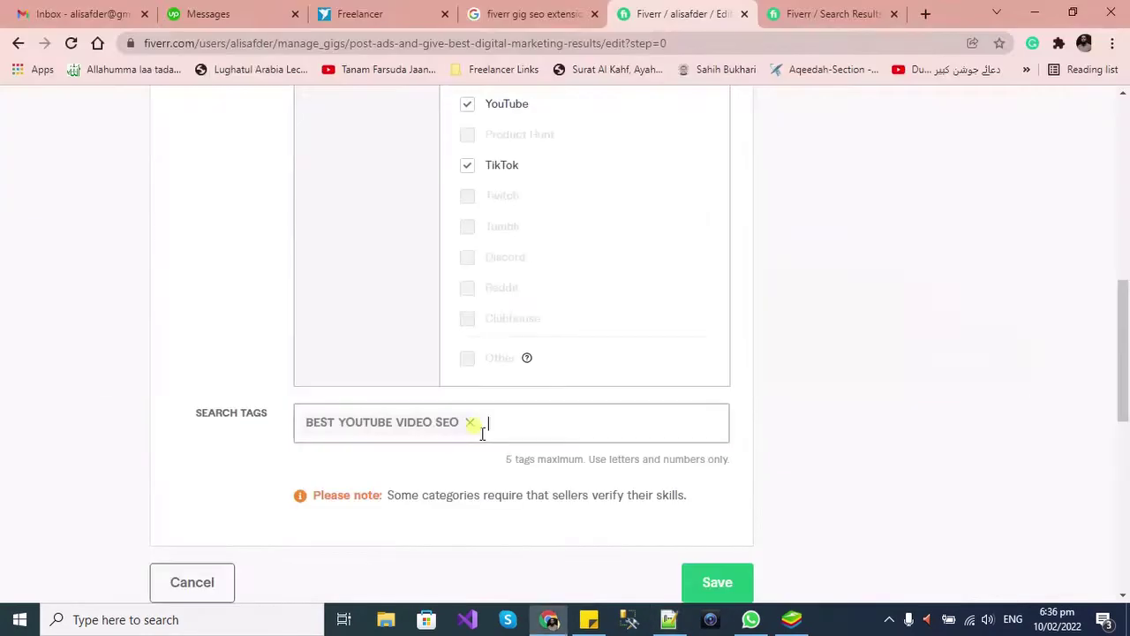
{"action": "type", "text": "youtube channel seo"}
{"action": "key", "text": "Return"}
Add "youtube monetization" from the third line of the Notepad++ list as a search tag of the gig.
{"action": "key", "text": "alt+Tab"}
{"action": "key", "text": "Down"}
{"action": "key", "text": "shift+End"}
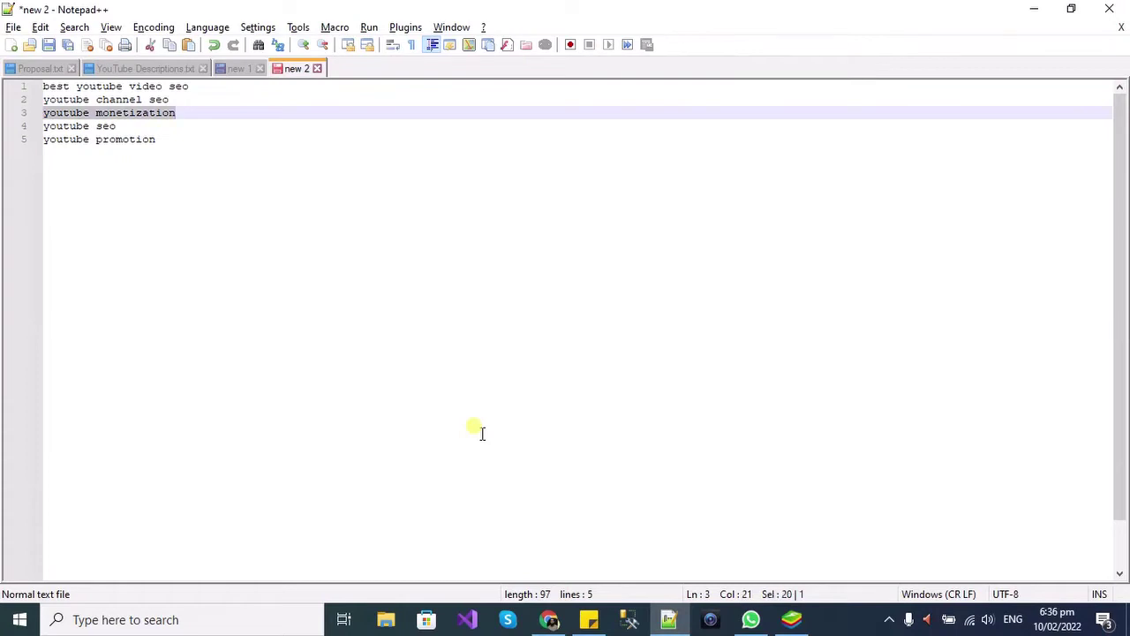
{"action": "key", "text": "alt+Tab"}
{"action": "type", "text": "youtube monetization"}
{"action": "key", "text": "Return"}
Copy "youtube seo" from the fourth line of the Notepad++ list and add it as a search tag of the gig.
{"action": "key", "text": "alt+Tab"}
{"action": "key", "text": "Down"}
{"action": "key", "text": "shift+Home"}
{"action": "key", "text": "ctrl+c"}
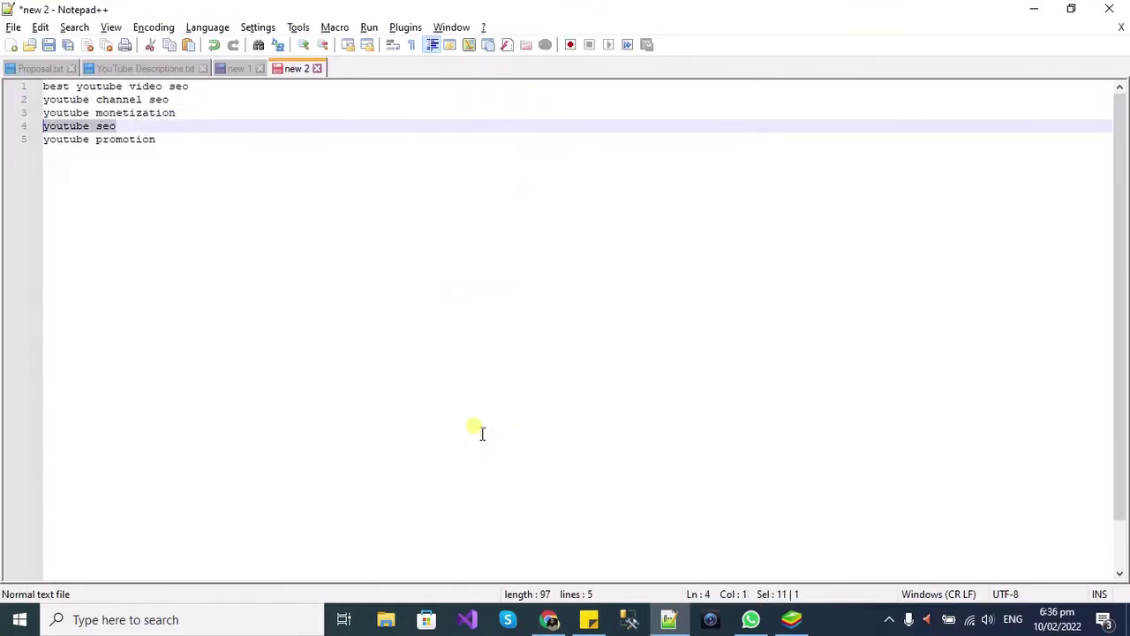
{"action": "key", "text": "alt+Tab"}
{"action": "key", "text": "ctrl+v"}
{"action": "key", "text": "Return"}
Copy "youtube promotion" from the last line of the Notepad++ list and add it as a search tag of the gig.
{"action": "key", "text": "alt+Tab"}
{"action": "key", "text": "Down"}
{"action": "key", "text": "shift+End"}
{"action": "key", "text": "ctrl+c"}
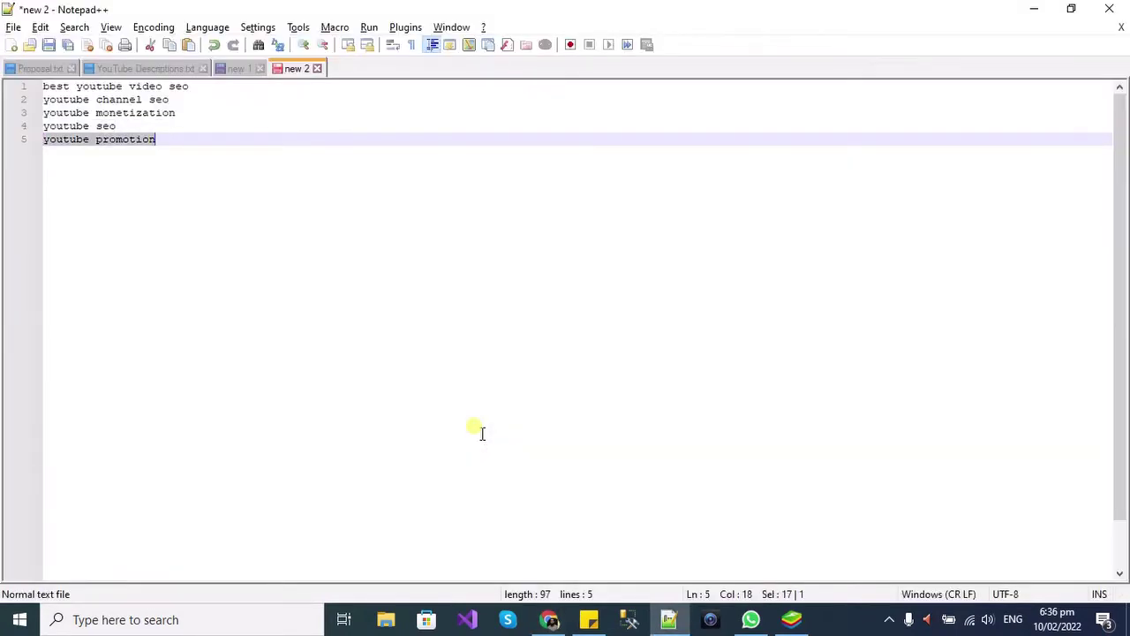
{"action": "key", "text": "alt+Tab"}
{"action": "key", "text": "ctrl+v"}
{"action": "key", "text": "Return"}
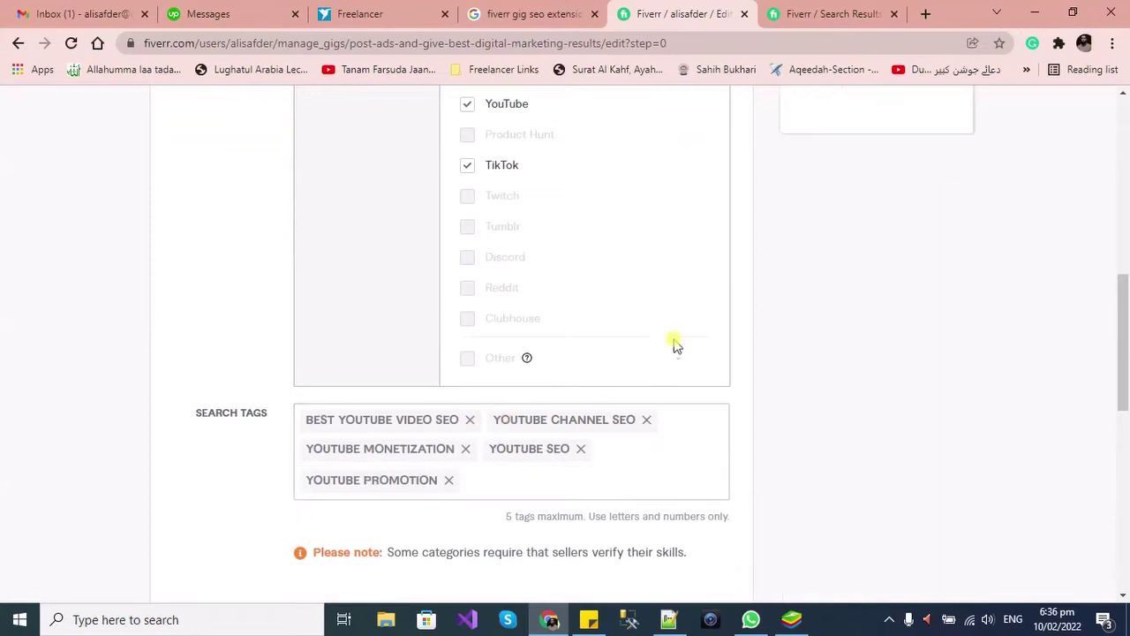
Try to save the gig with its five tags, and remove the tag "best youtube video seo".
{"action": "scroll", "coordinate": [674, 345], "scroll_direction": "down", "scroll_amount": 2}
{"action": "left_click", "coordinate": [711, 491]}
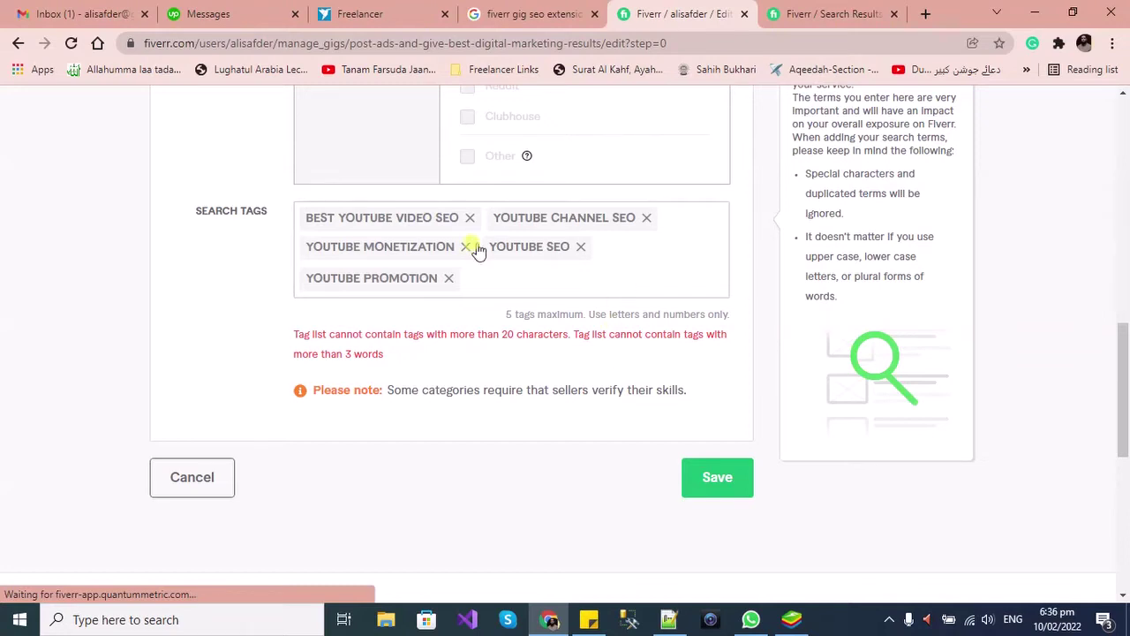
{"action": "left_click", "coordinate": [468, 218]}
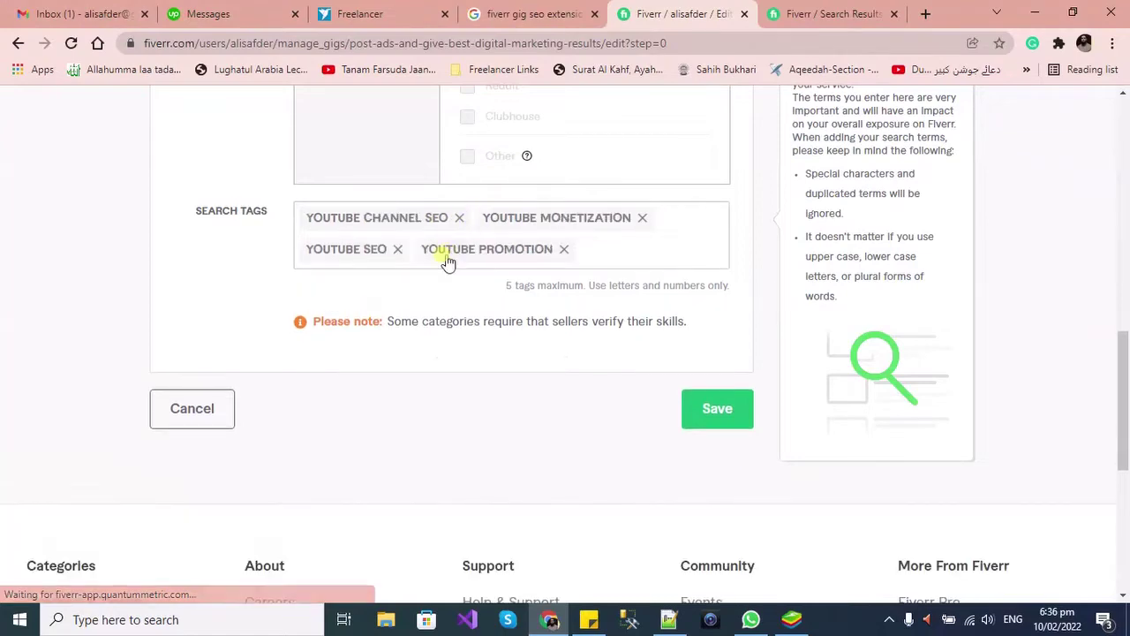
Copy the first line of the Notepad++ list into the search tags, shorten it to "best youtube seo" and add it as a tag.
{"action": "key", "text": "alt+Tab"}
{"action": "left_click", "coordinate": [200, 100]}
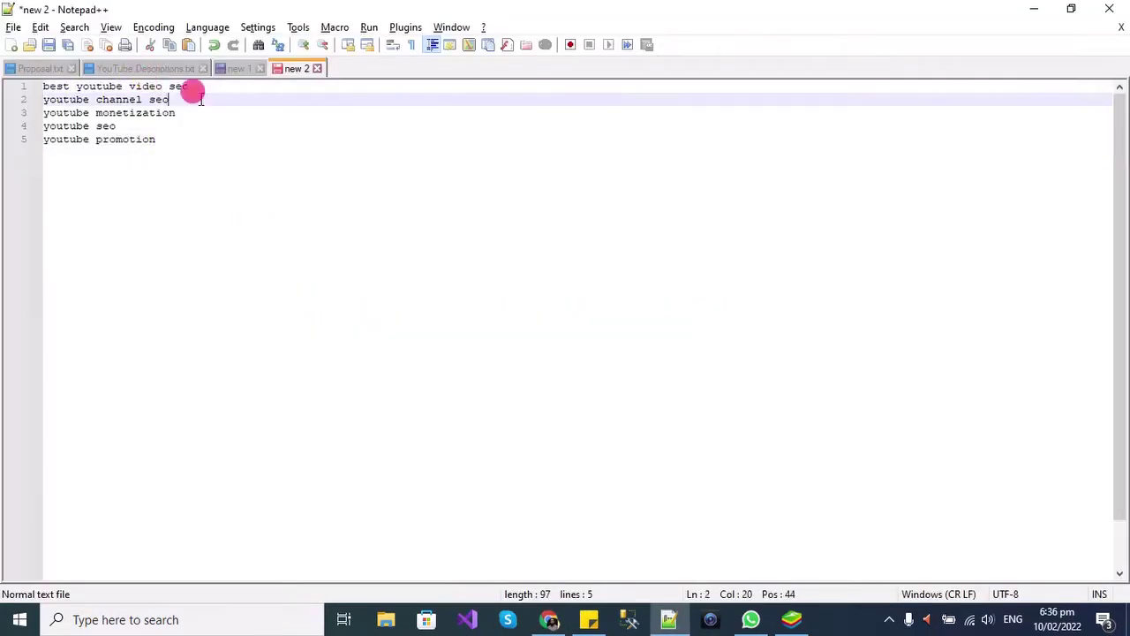
{"action": "left_click", "coordinate": [201, 87]}
{"action": "key", "text": "shift+Home"}
{"action": "key", "text": "ctrl+c"}
{"action": "key", "text": "alt+Tab"}
{"action": "left_click", "coordinate": [593, 249]}
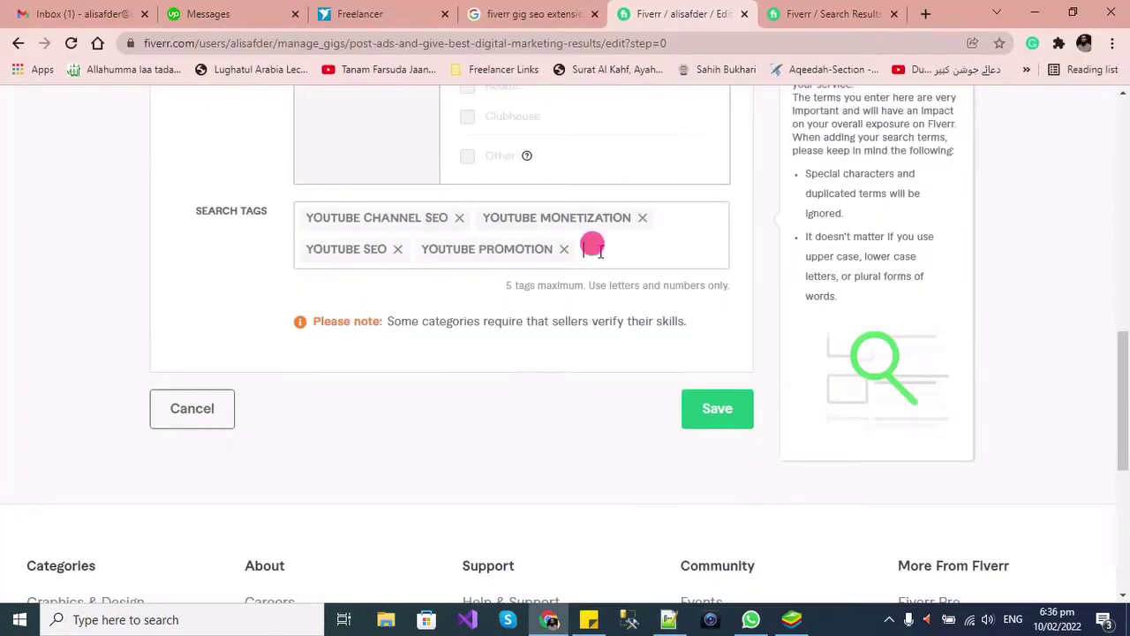
{"action": "key", "text": "ctrl+v"}
{"action": "triple_click", "coordinate": [676, 250]}
{"action": "double_click", "coordinate": [678, 250]}
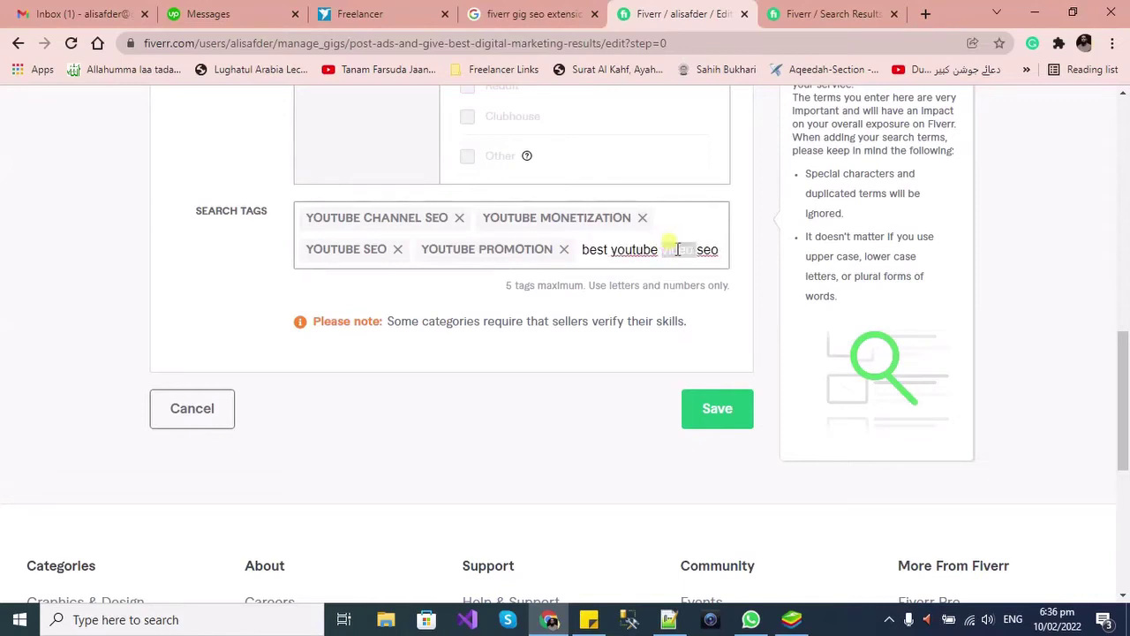
{"action": "key", "text": "BackSpace"}
{"action": "key", "text": "Return"}
Save the gig overview with the new search tags and open the gig's Description & FAQ section.
{"action": "left_click", "coordinate": [716, 446]}
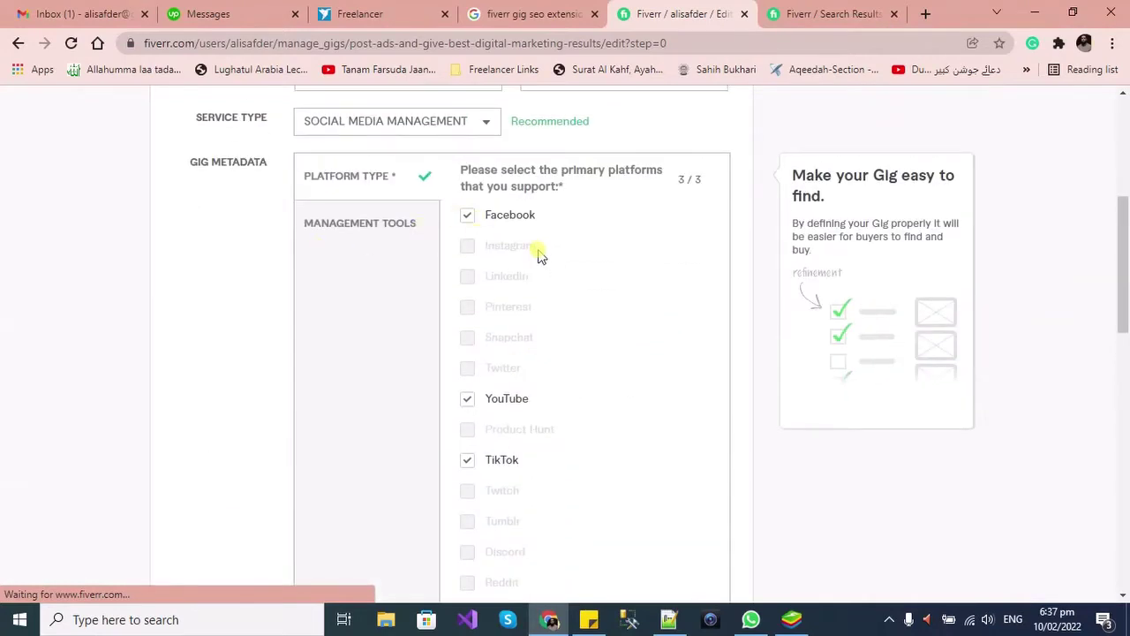
{"action": "scroll", "coordinate": [664, 535], "scroll_direction": "down", "scroll_amount": 5}
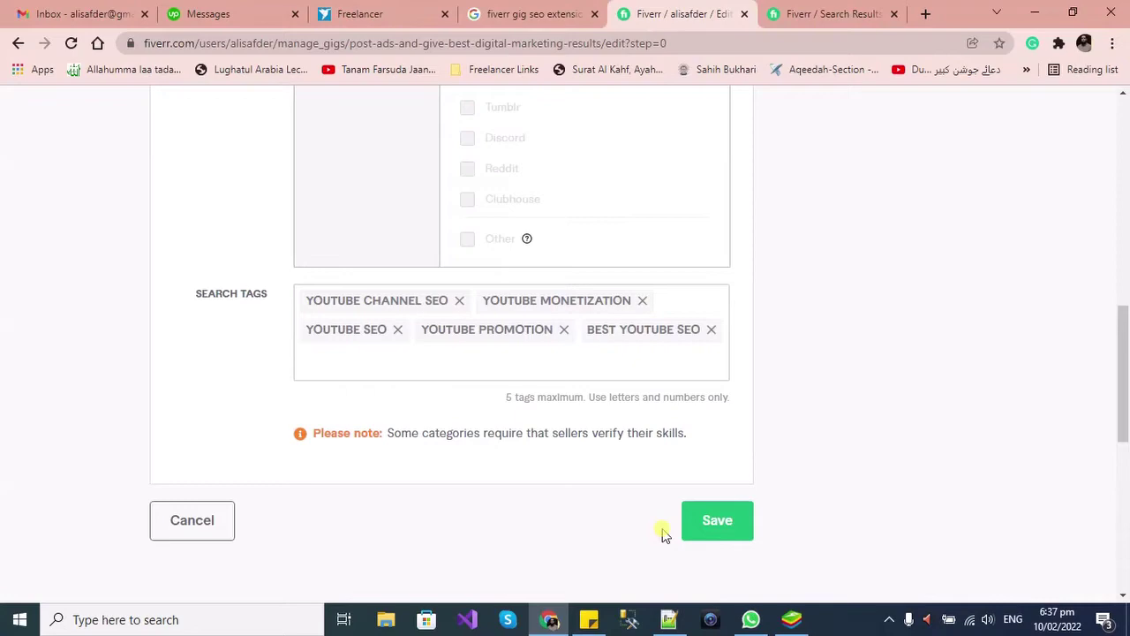
{"action": "scroll", "coordinate": [747, 446], "scroll_direction": "up", "scroll_amount": 10}
{"action": "left_click", "coordinate": [328, 181]}
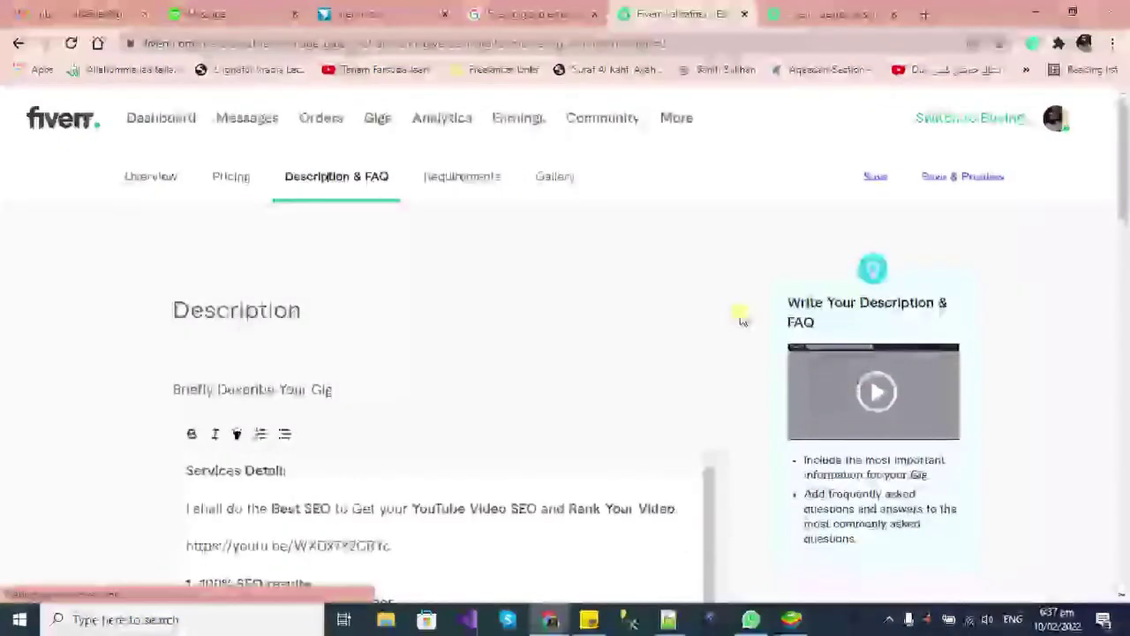
Copy the whole keyword list from Notepad++ and paste it beneath the "Services Detail:" heading of the gig description.
{"action": "scroll", "coordinate": [742, 319], "scroll_direction": "down", "scroll_amount": 3}
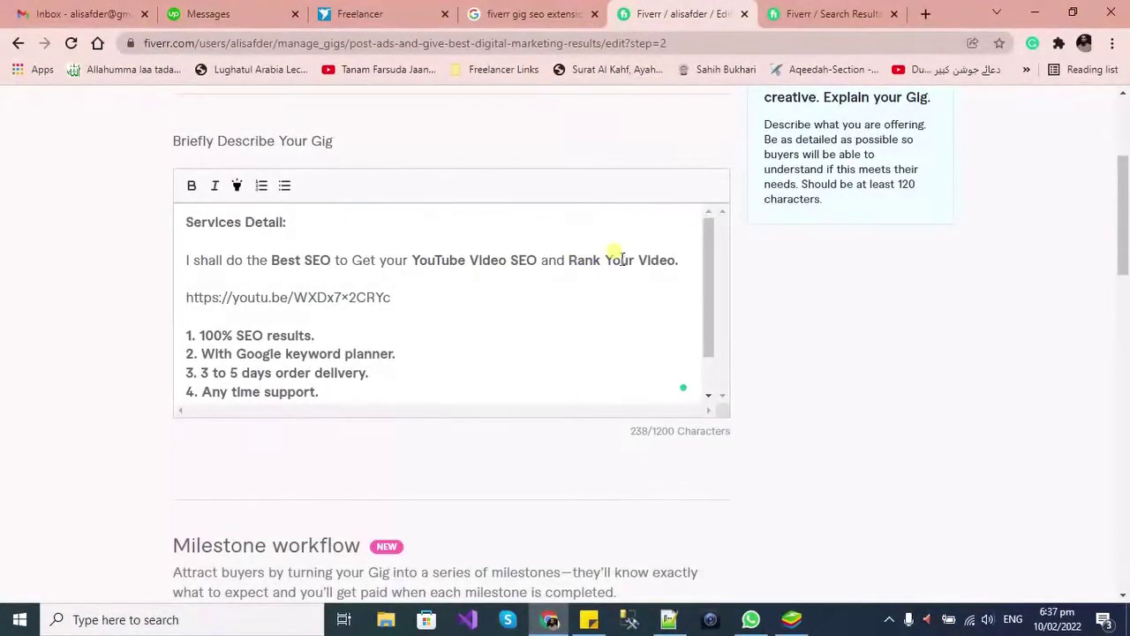
{"action": "scroll", "coordinate": [618, 259], "scroll_direction": "up", "scroll_amount": 3}
{"action": "key", "text": "alt+Tab"}
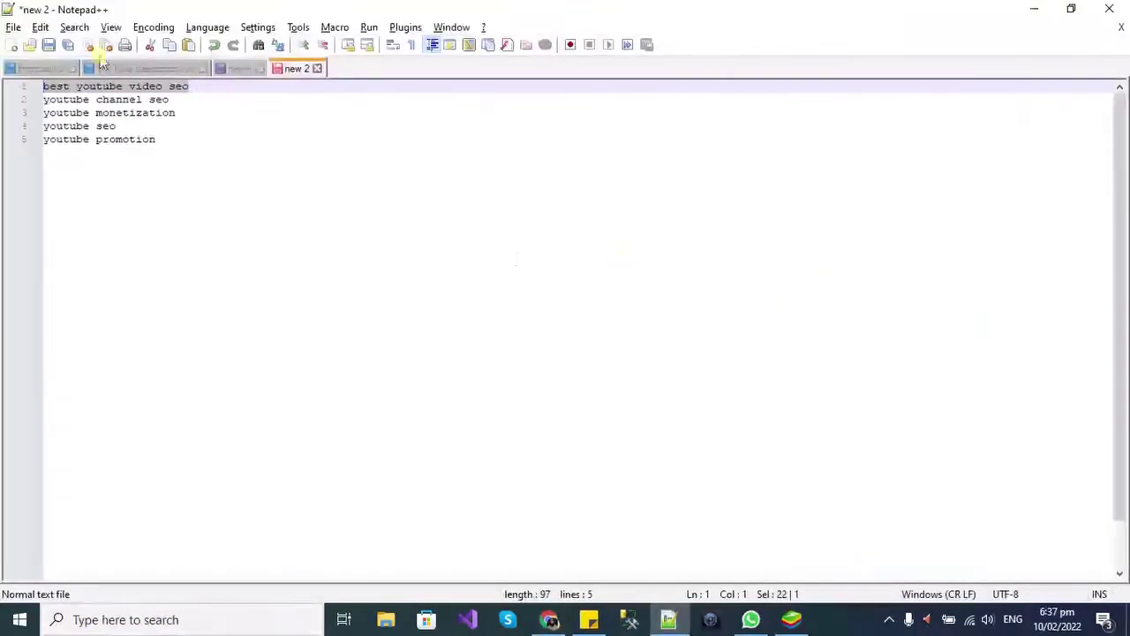
{"action": "key", "text": "ctrl+a"}
{"action": "key", "text": "ctrl+c"}
{"action": "key", "text": "alt+Tab"}
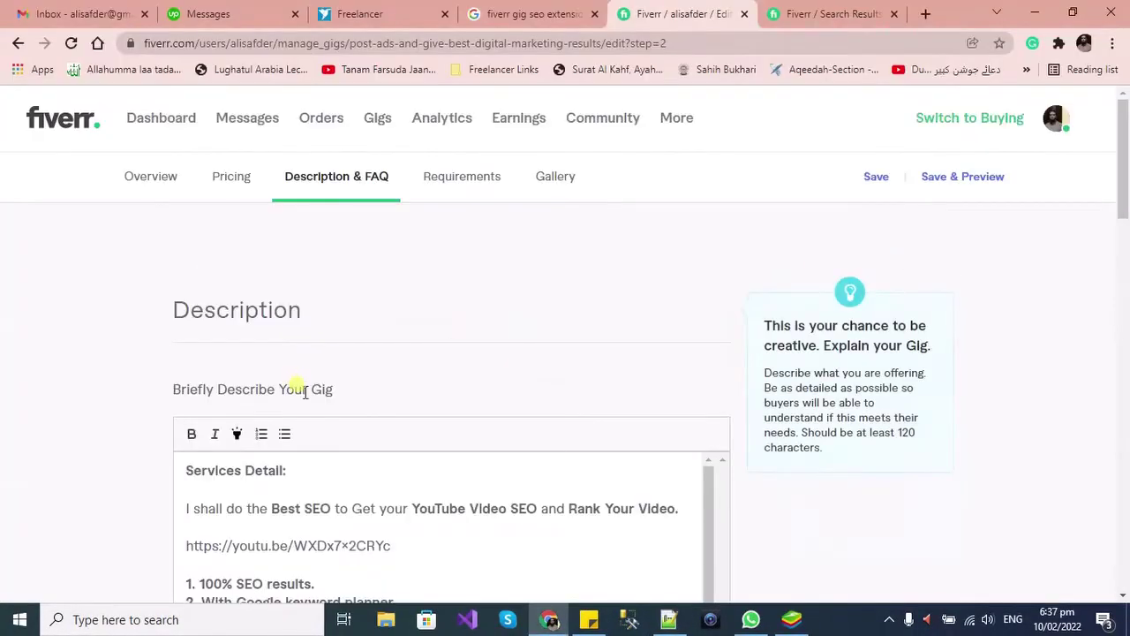
{"action": "left_click", "coordinate": [316, 460]}
{"action": "key", "text": "Return"}
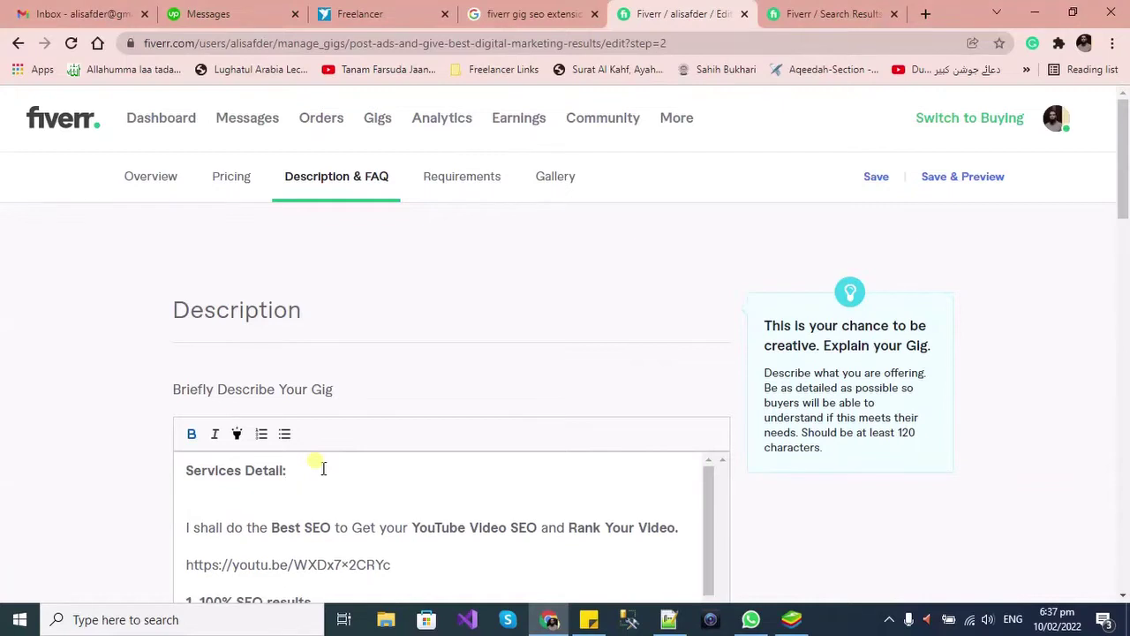
{"action": "key", "text": "ctrl+v"}
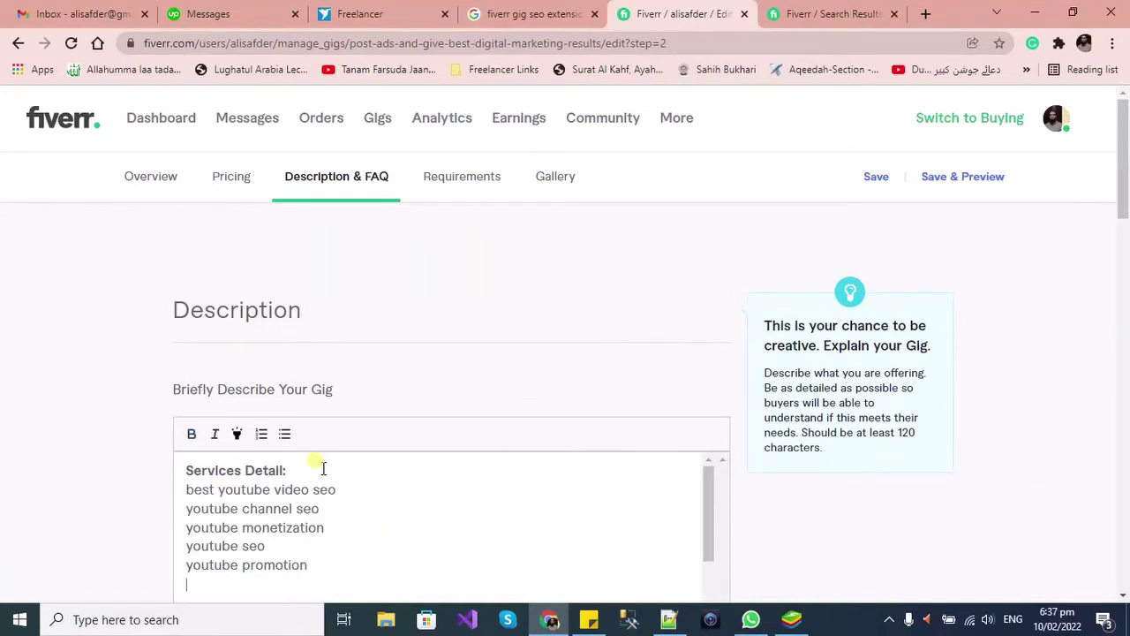
Delete the "I shall do the best youtube video seo..." sentence below the pasted keywords in the gig description.
{"action": "scroll", "coordinate": [416, 484], "scroll_direction": "down", "scroll_amount": 1}
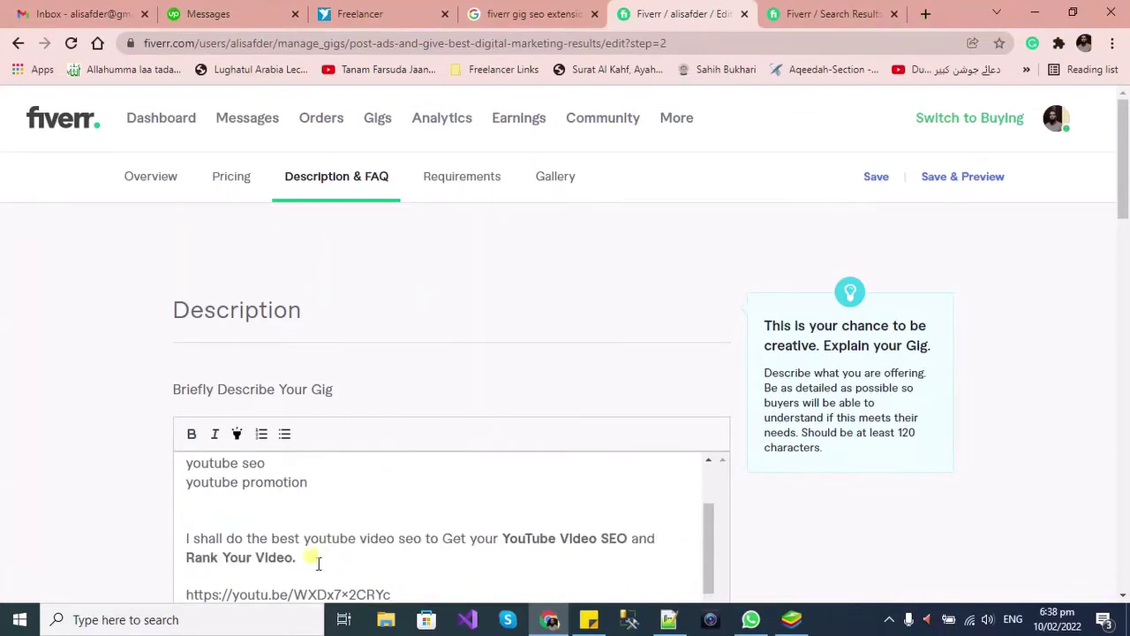
{"action": "scroll", "coordinate": [316, 543], "scroll_direction": "up", "scroll_amount": 1}
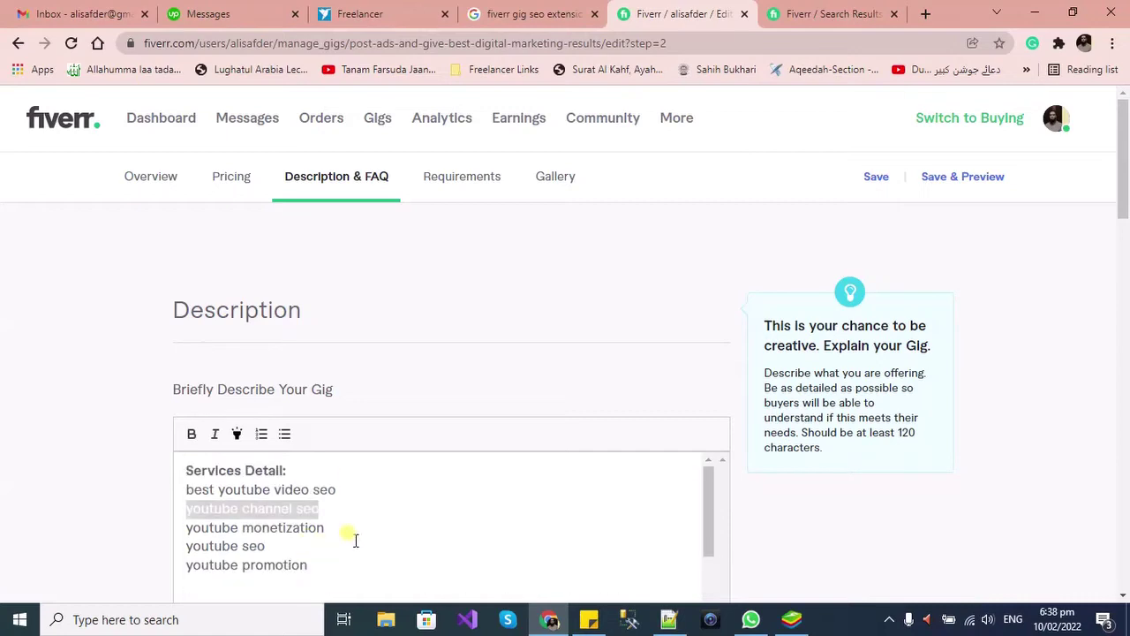
{"action": "scroll", "coordinate": [353, 538], "scroll_direction": "down", "scroll_amount": 2}
{"action": "scroll", "coordinate": [344, 529], "scroll_direction": "up", "scroll_amount": 1}
{"action": "scroll", "coordinate": [338, 526], "scroll_direction": "down", "scroll_amount": 2}
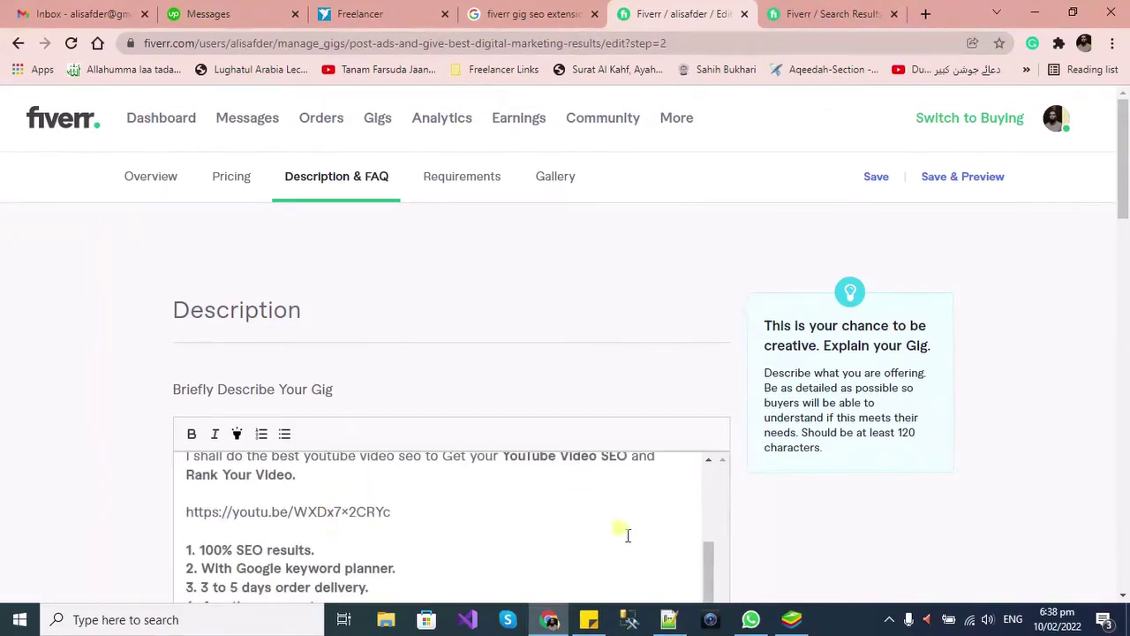
{"action": "scroll", "coordinate": [760, 355], "scroll_direction": "down", "scroll_amount": 1}
{"action": "left_click_drag", "start_coordinate": [704, 454], "coordinate": [712, 373]}
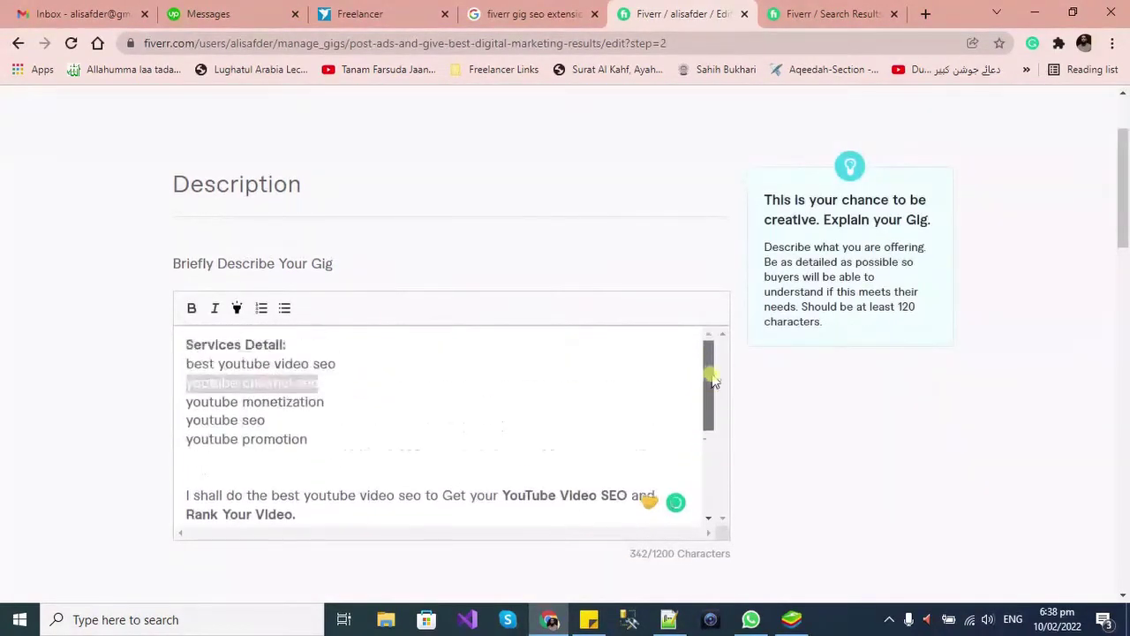
{"action": "left_click_drag", "start_coordinate": [292, 509], "coordinate": [187, 457]}
{"action": "key", "text": "BackSpace"}
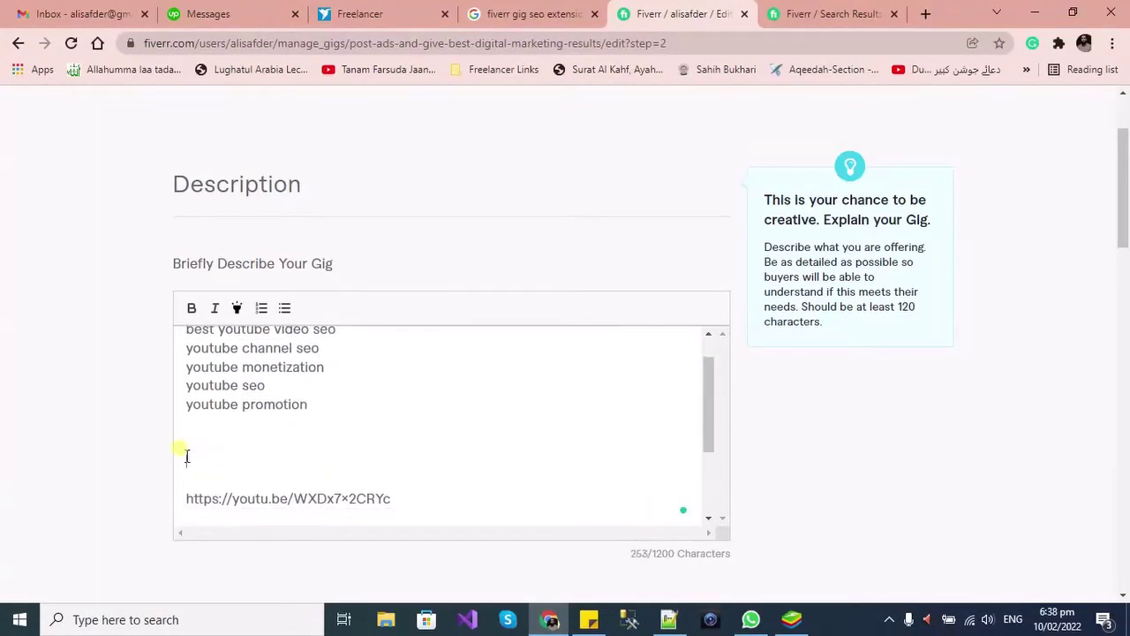
Format the five keyword lines under "Services Detail:" as a numbered list.
{"action": "key", "text": "Up"}
{"action": "key", "text": "Up"}
{"action": "key", "text": "Up"}
{"action": "key", "text": "Up"}
{"action": "key", "text": "Up"}
{"action": "key", "text": "Up"}
{"action": "key", "text": "Up"}
{"action": "key", "text": "Down"}
{"action": "key", "text": "shift+End"}
{"action": "key", "text": "shift+Down"}
{"action": "key", "text": "shift+Down"}
{"action": "key", "text": "shift+Down"}
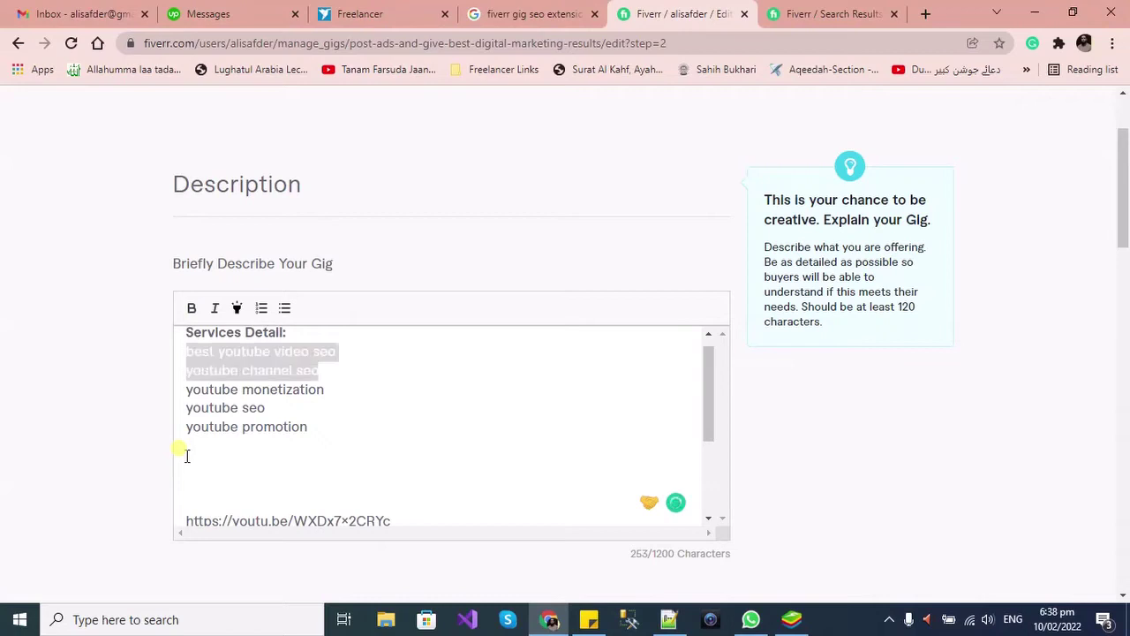
{"action": "key", "text": "shift+Down"}
{"action": "left_click", "coordinate": [259, 309]}
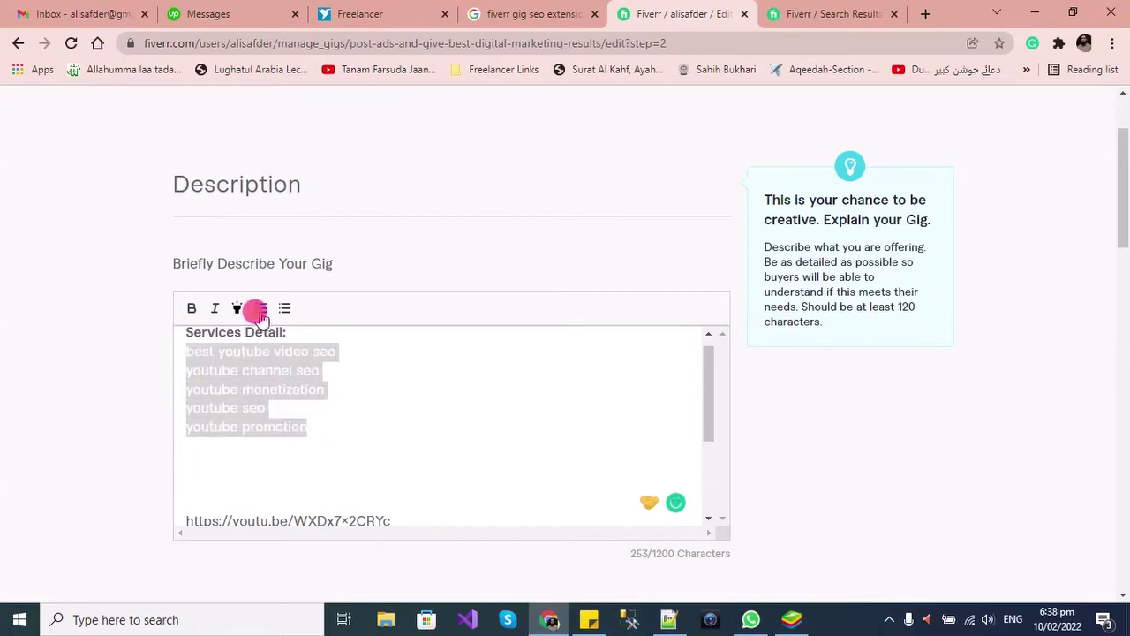
{"action": "left_click", "coordinate": [356, 378]}
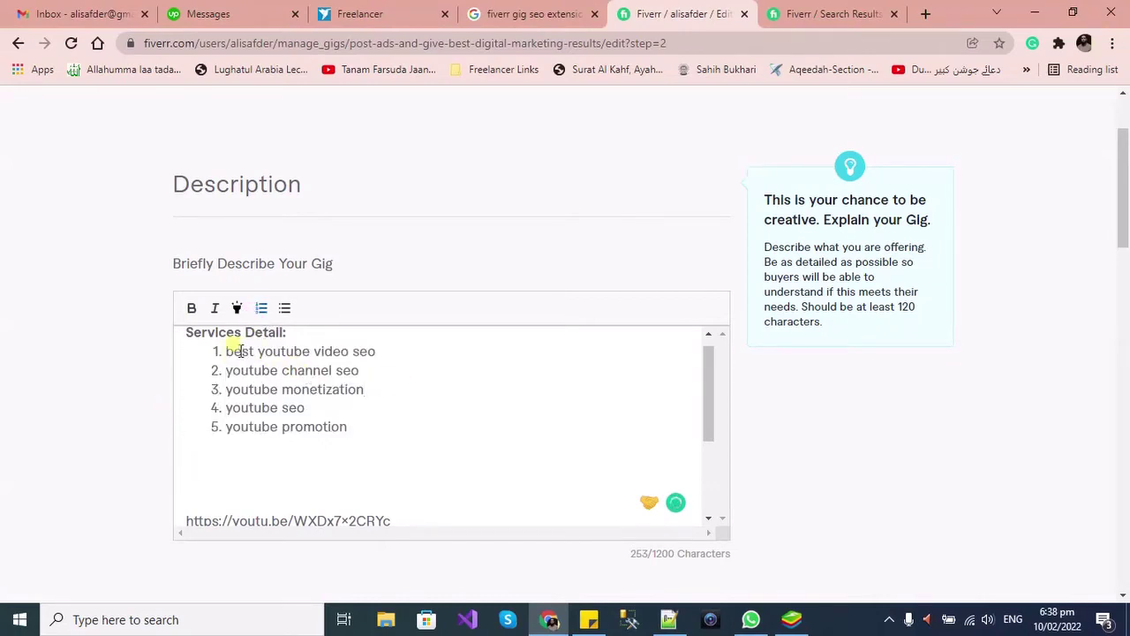
Make all five items of the numbered keyword list bold.
{"action": "triple_click", "coordinate": [385, 350]}
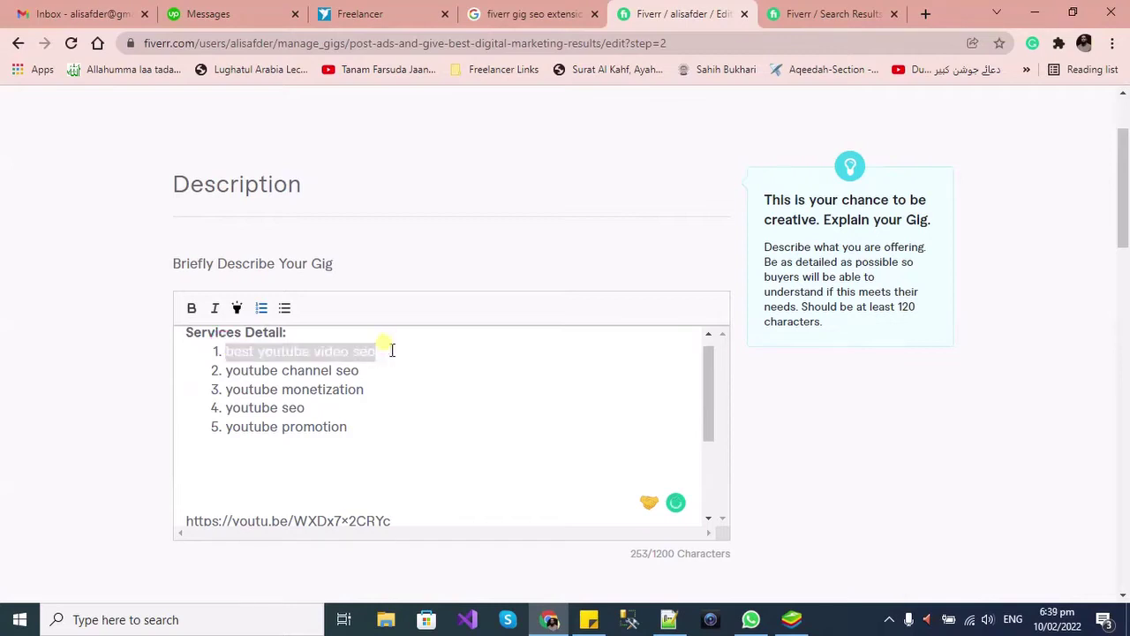
{"action": "key", "text": "ctrl+b"}
{"action": "left_click", "coordinate": [203, 365]}
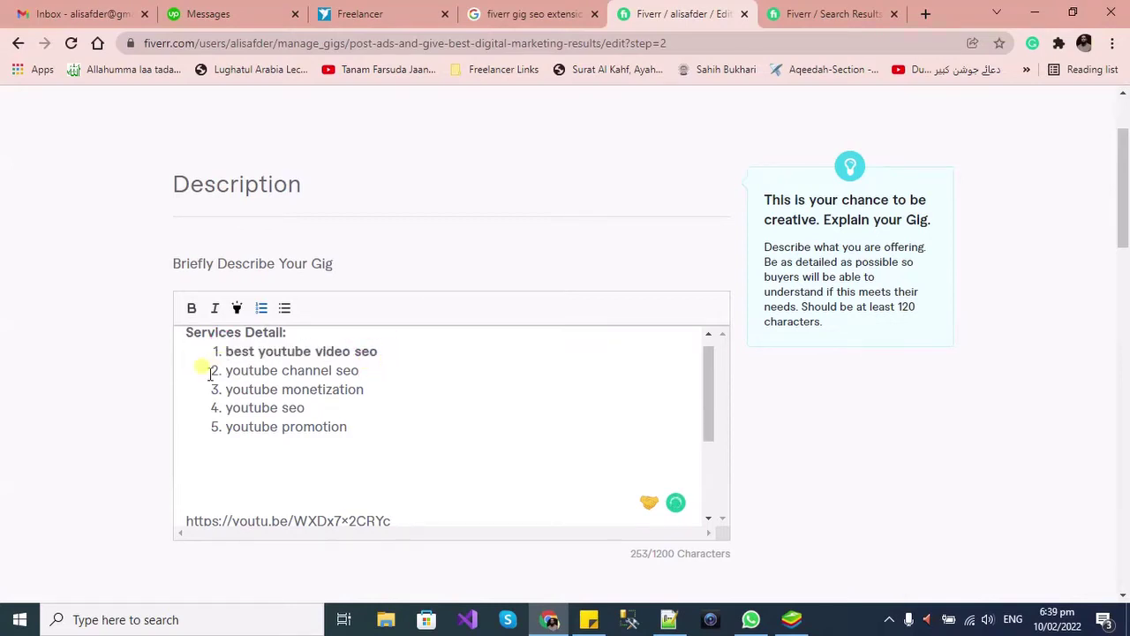
{"action": "left_click", "coordinate": [348, 424], "text": "shift"}
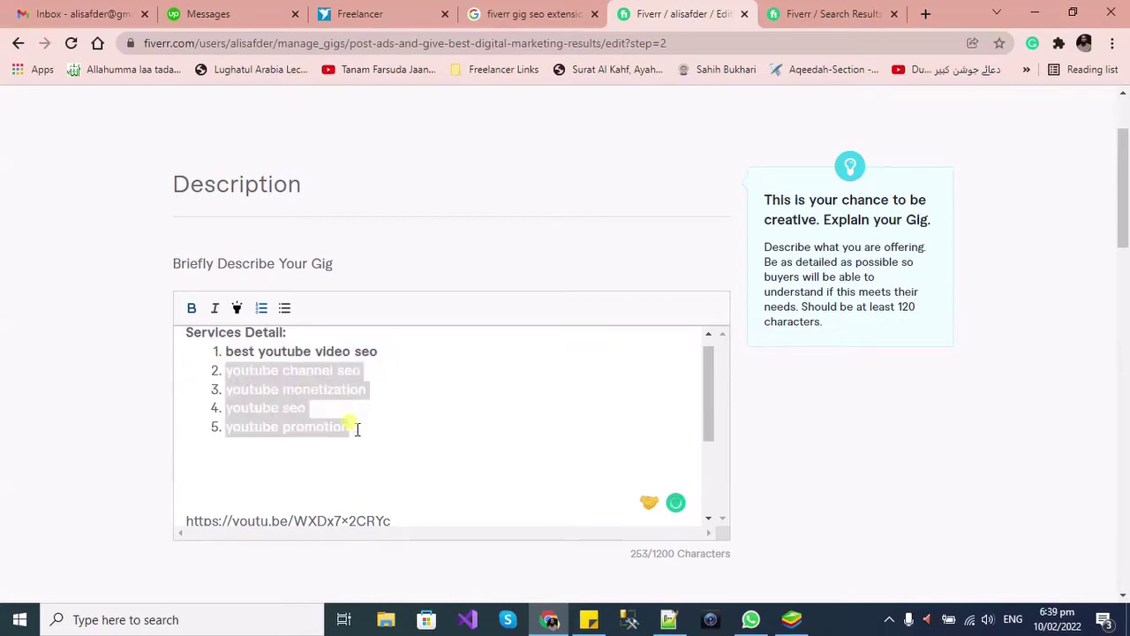
{"action": "key", "text": "ctrl+b"}
Try to save the gig description with the numbered keyword list.
{"action": "scroll", "coordinate": [447, 432], "scroll_direction": "down", "scroll_amount": 10}
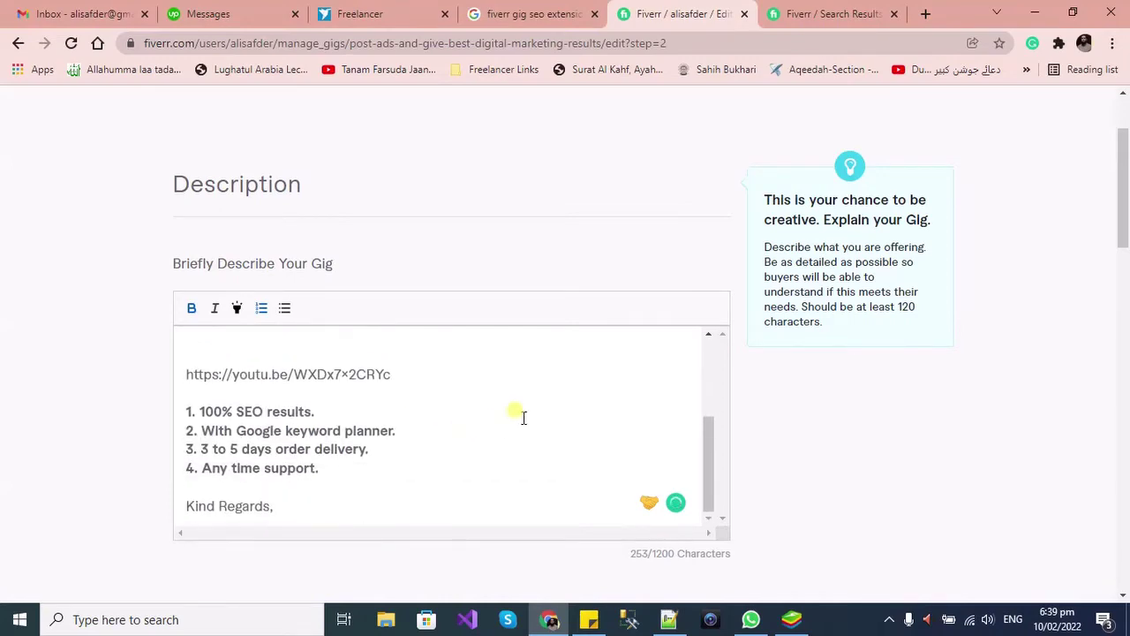
{"action": "scroll", "coordinate": [612, 446], "scroll_direction": "down", "scroll_amount": 5}
{"action": "left_click", "coordinate": [719, 464]}
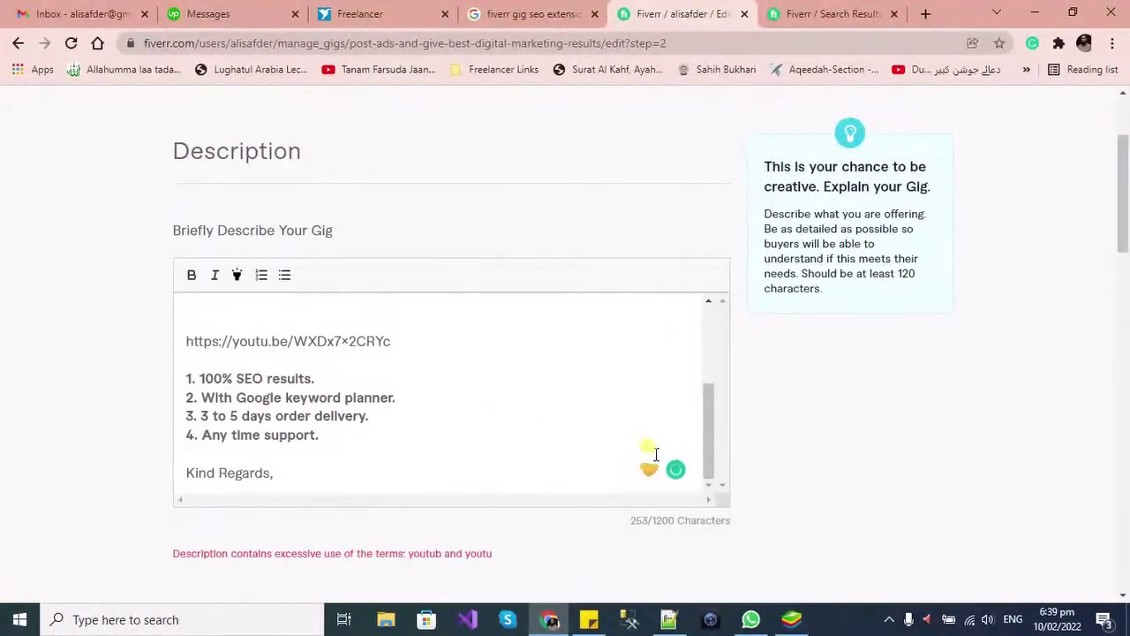
Reword the first item of the keyword list as "Best youtube video seo", reusing "youtube" copied from the list.
{"action": "scroll", "coordinate": [650, 453], "scroll_direction": "up", "scroll_amount": 10}
{"action": "double_click", "coordinate": [249, 347]}
{"action": "key", "text": "ctrl+c"}
{"action": "left_click", "coordinate": [255, 329]}
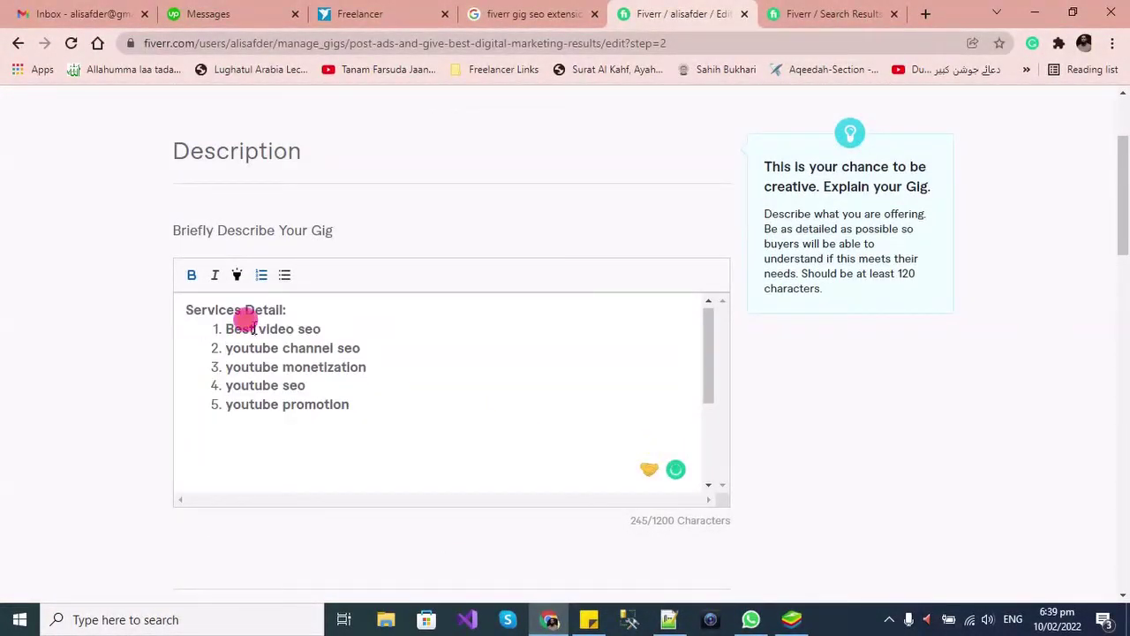
{"action": "key", "text": "ctrl+v"}
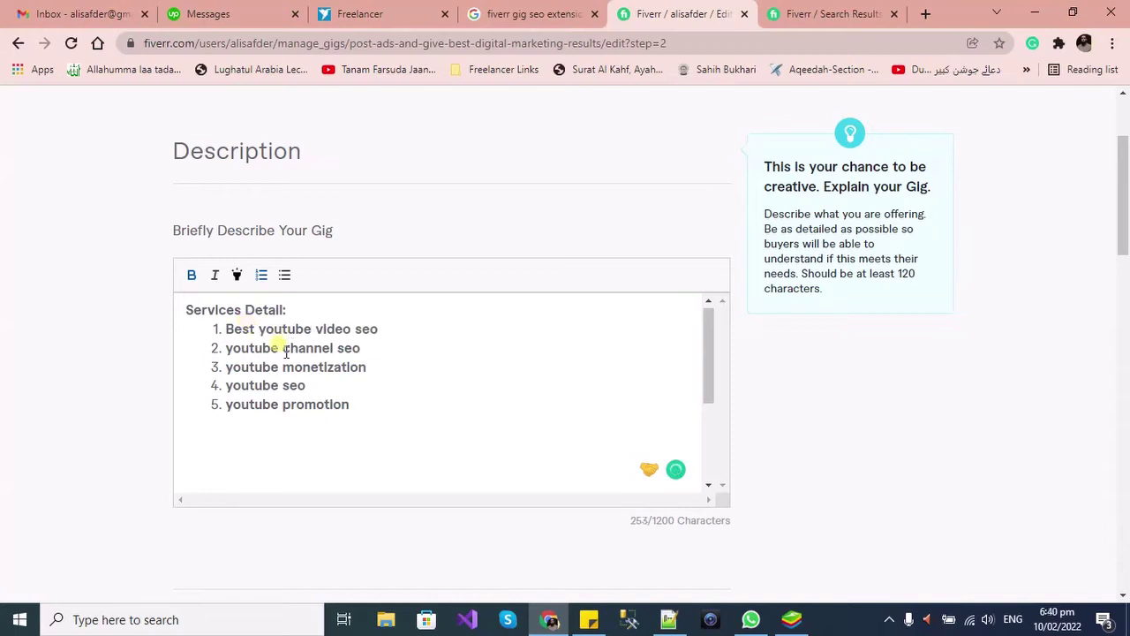
Capitalize "SEO" in the keyword list and reword items two, three and five as "Best channel SEO", "Channel monetization" and "Channel promotion".
{"action": "double_click", "coordinate": [275, 350]}
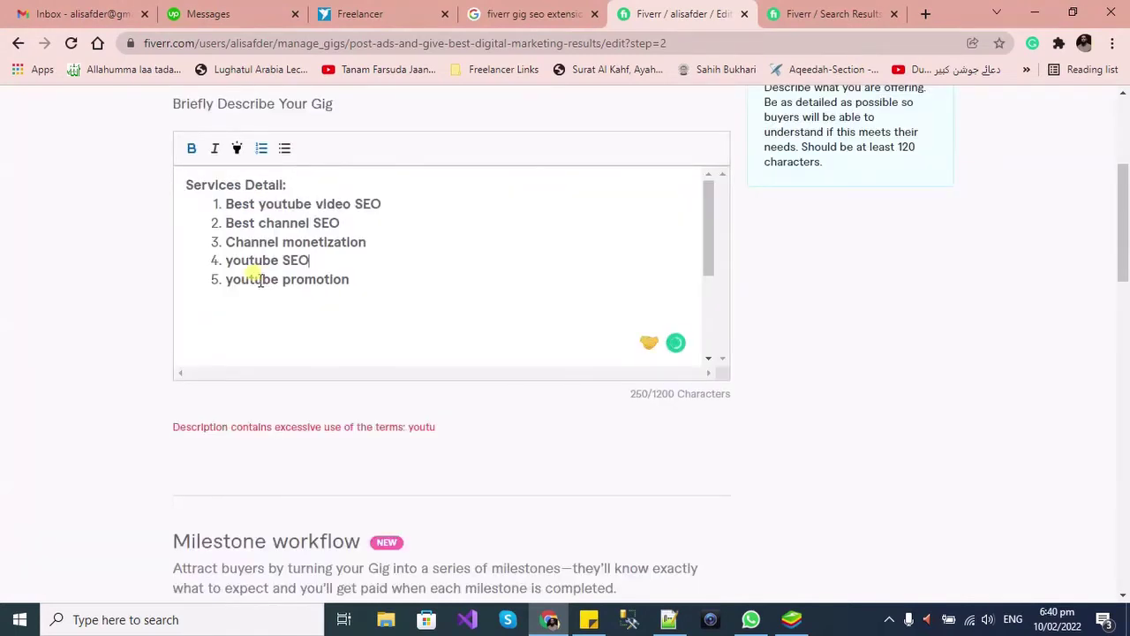
{"action": "double_click", "coordinate": [260, 281]}
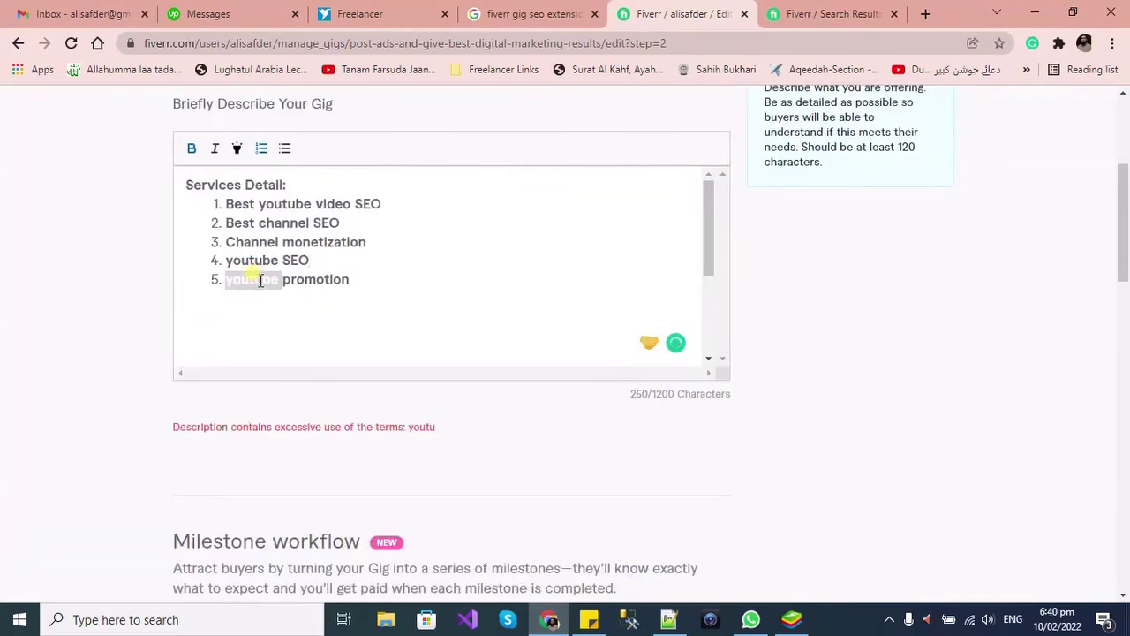
{"action": "type", "text": "Channe"}
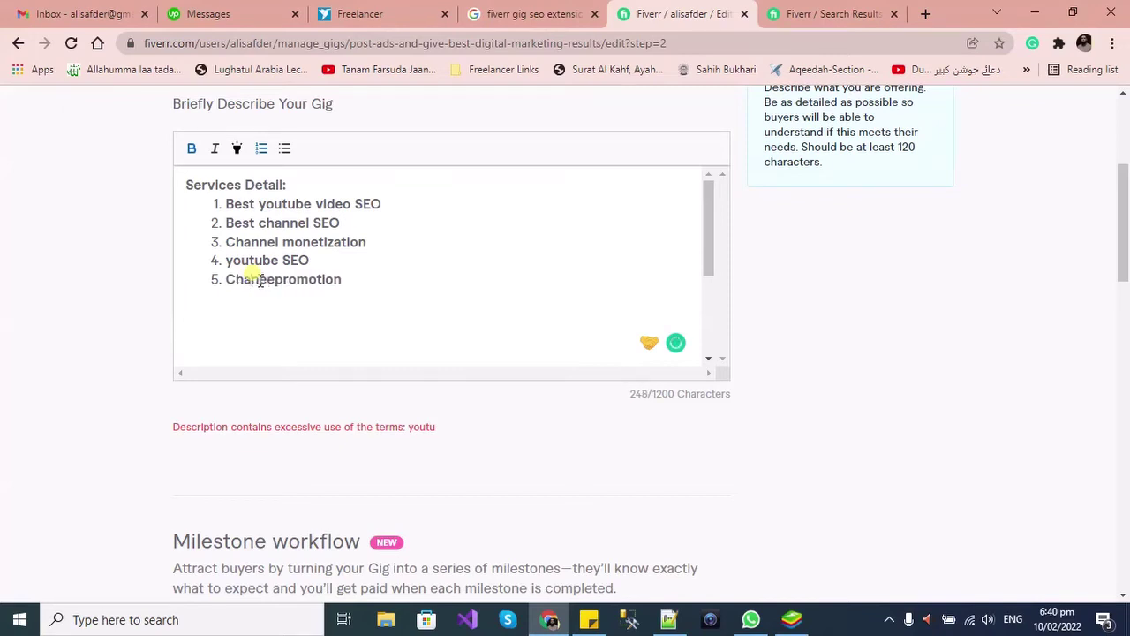
{"action": "type", "text": "l"}
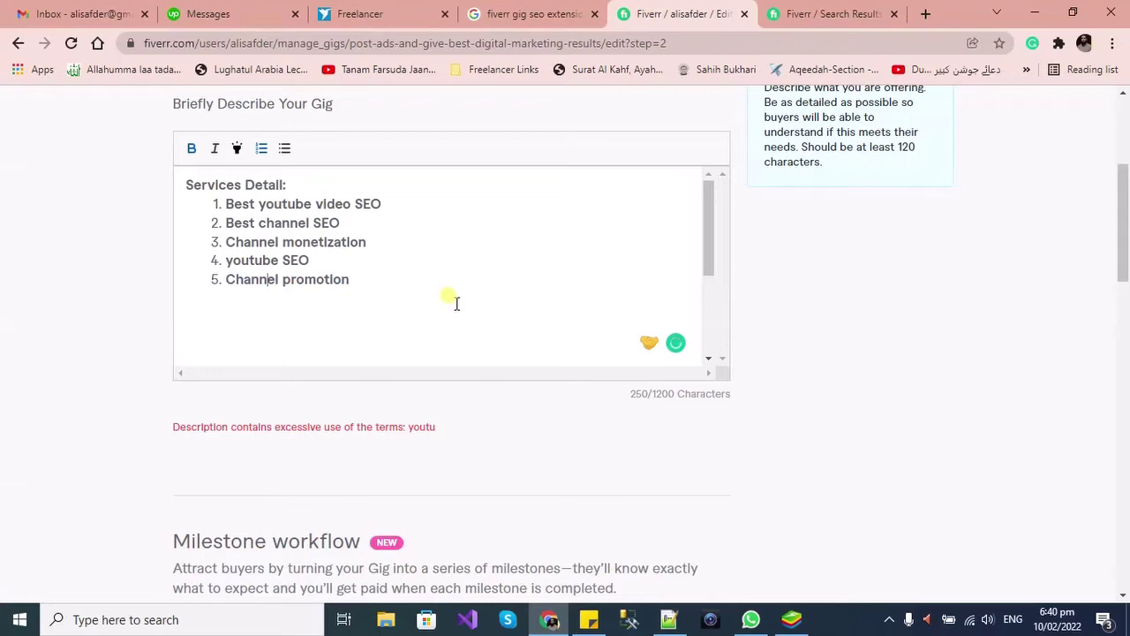
Remove the video link from the description and reword items one, four and five as "Best YouTube Video SEO", "YouTube SEO" and "Video promotion".
{"action": "scroll", "coordinate": [488, 280], "scroll_direction": "down", "scroll_amount": 5}
{"action": "scroll", "coordinate": [699, 404], "scroll_direction": "down", "scroll_amount": 10}
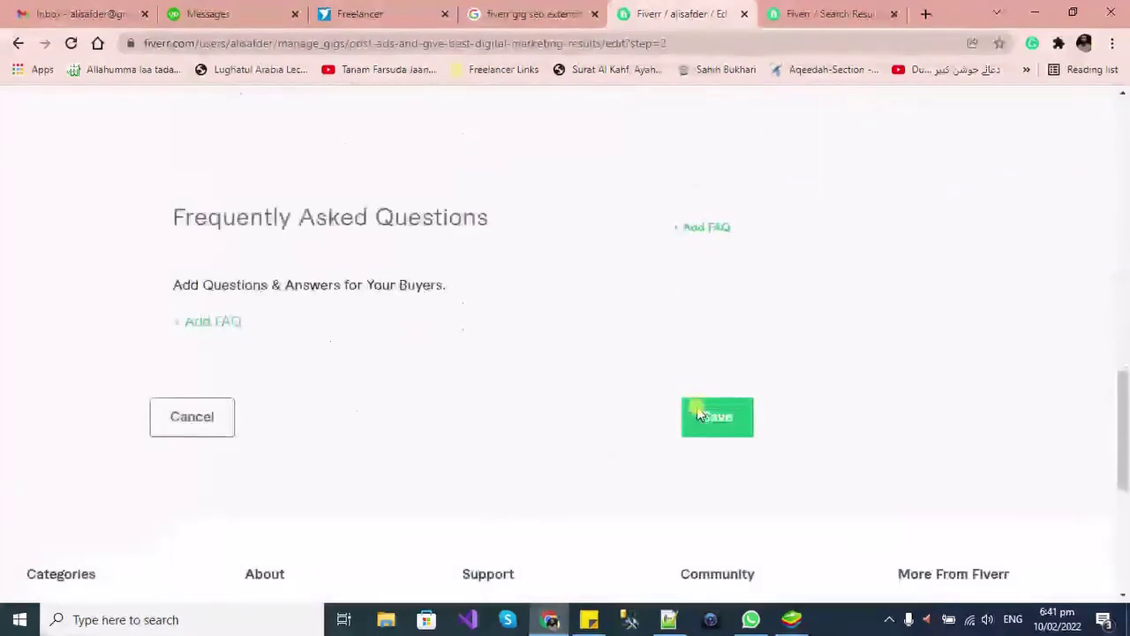
{"action": "scroll", "coordinate": [525, 247], "scroll_direction": "up", "scroll_amount": 10}
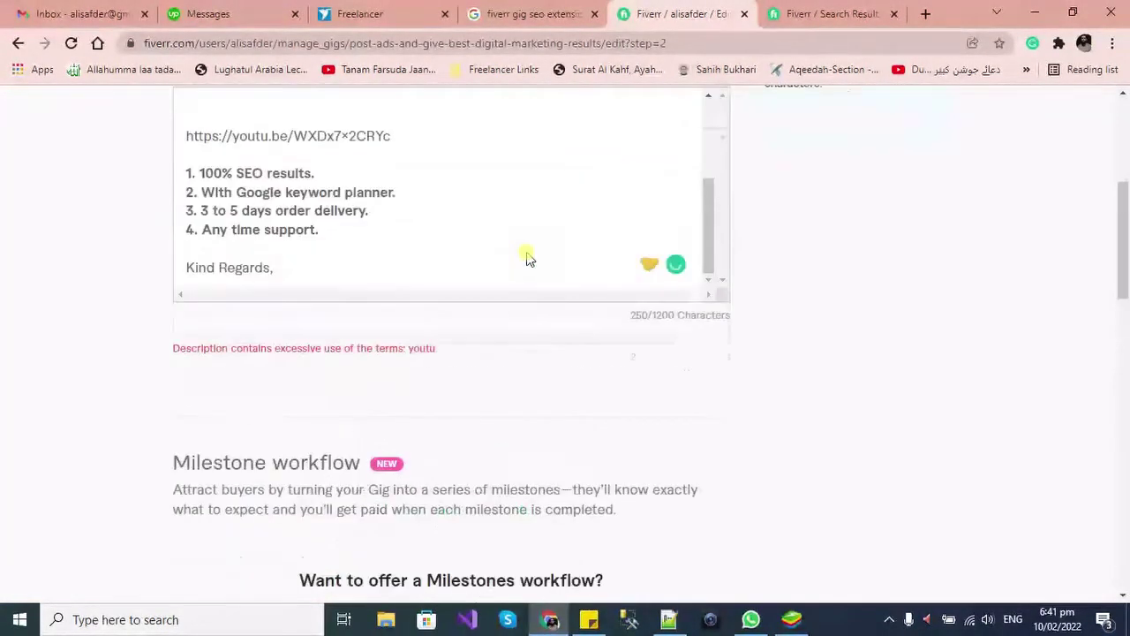
{"action": "scroll", "coordinate": [525, 258], "scroll_direction": "up", "scroll_amount": 1}
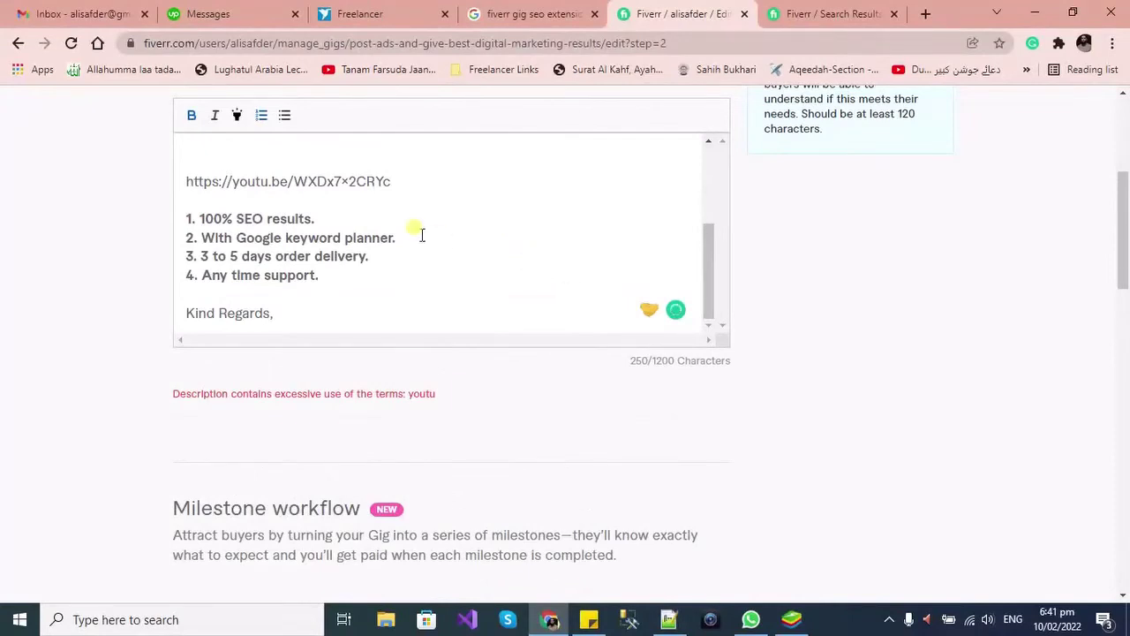
{"action": "key", "text": "ctrl+z"}
{"action": "left_click_drag", "start_coordinate": [702, 411], "coordinate": [703, 368]}
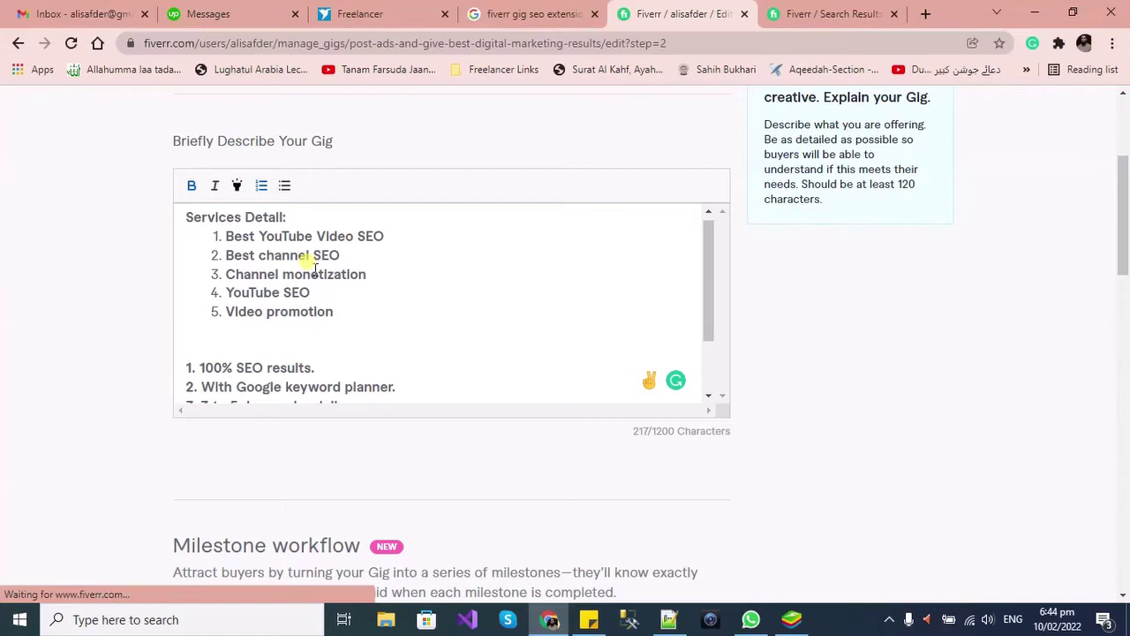
{"action": "scroll", "coordinate": [314, 268], "scroll_direction": "up", "scroll_amount": 1}
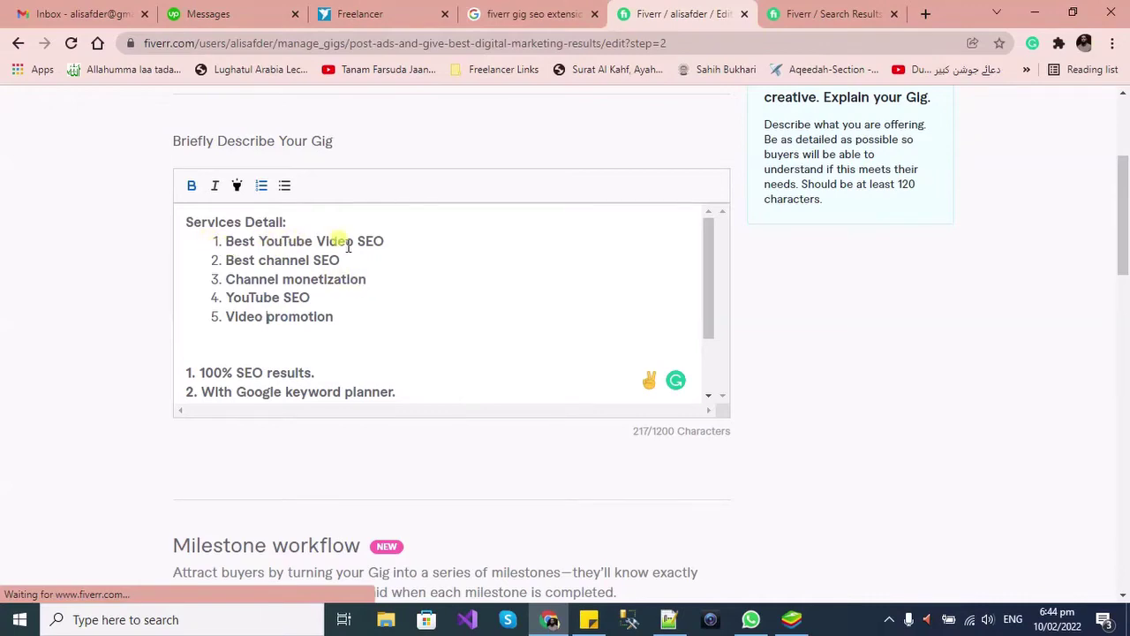
Check the Fiverr search results for "youtube seo" and "best youtube video seo", and return to the gig's description.
{"action": "key", "text": "ctrl+Tab"}
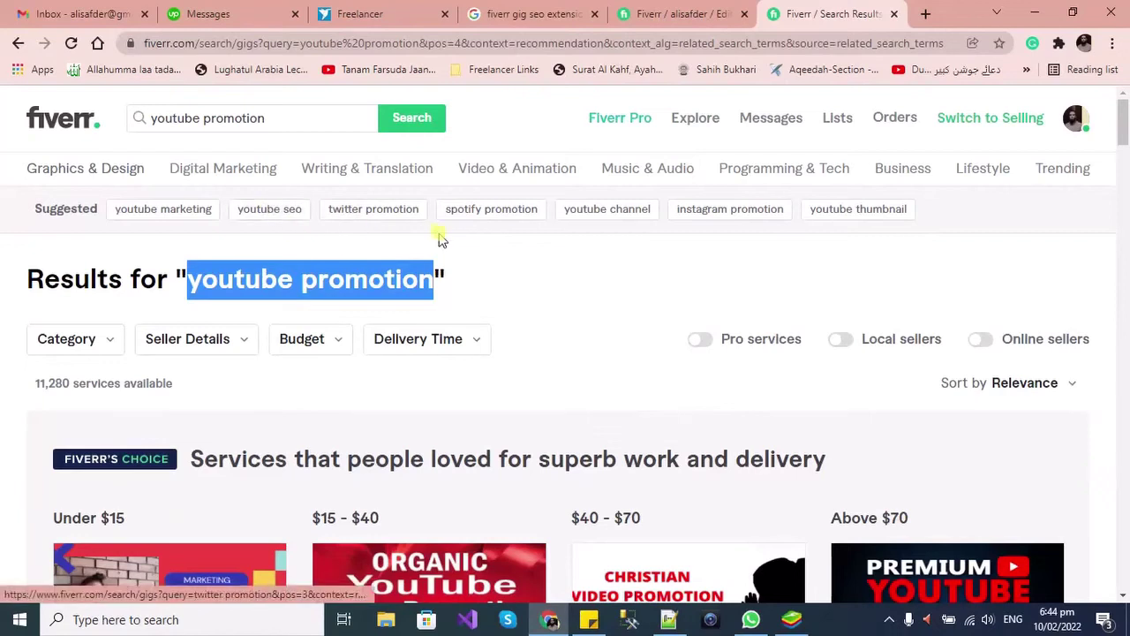
{"action": "left_click", "coordinate": [269, 209]}
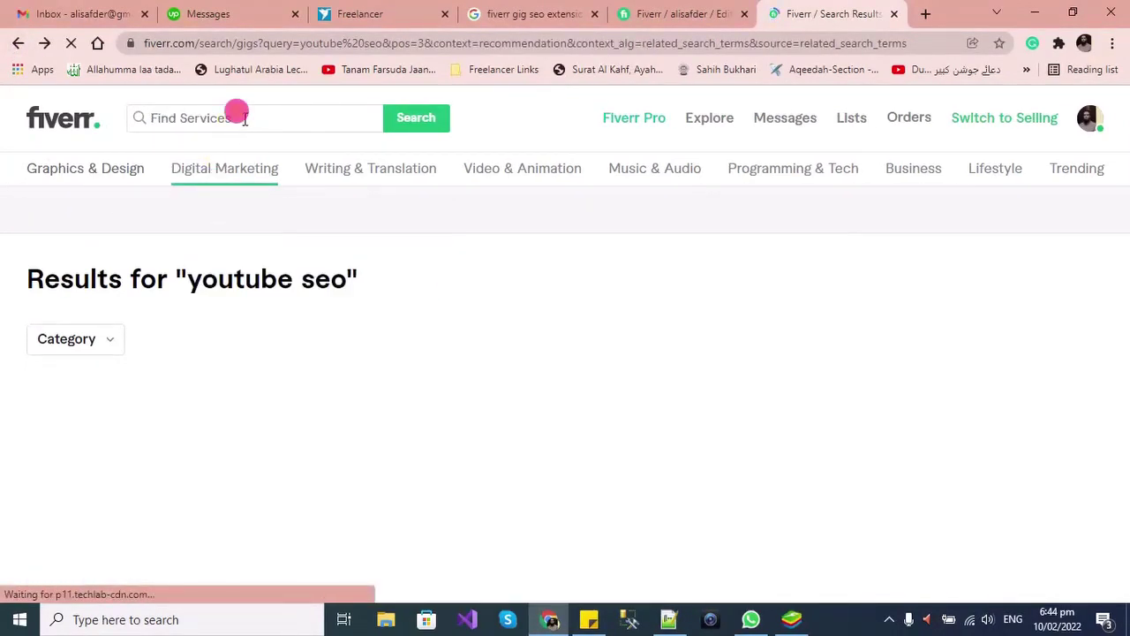
{"action": "type", "text": "byoutube seo"}
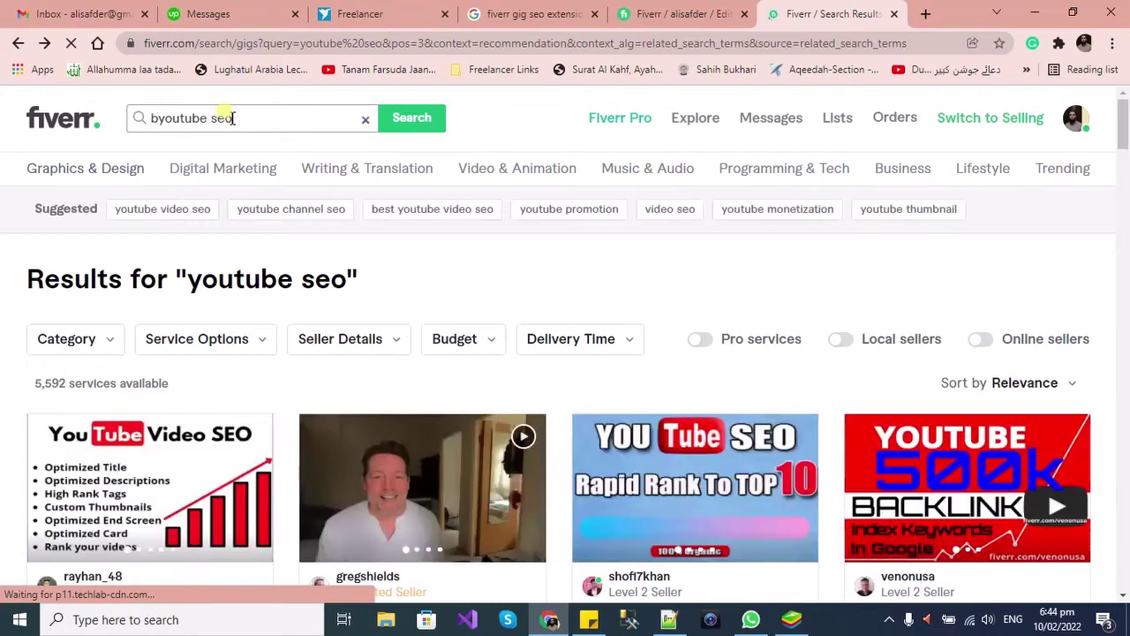
{"action": "triple_click", "coordinate": [234, 118]}
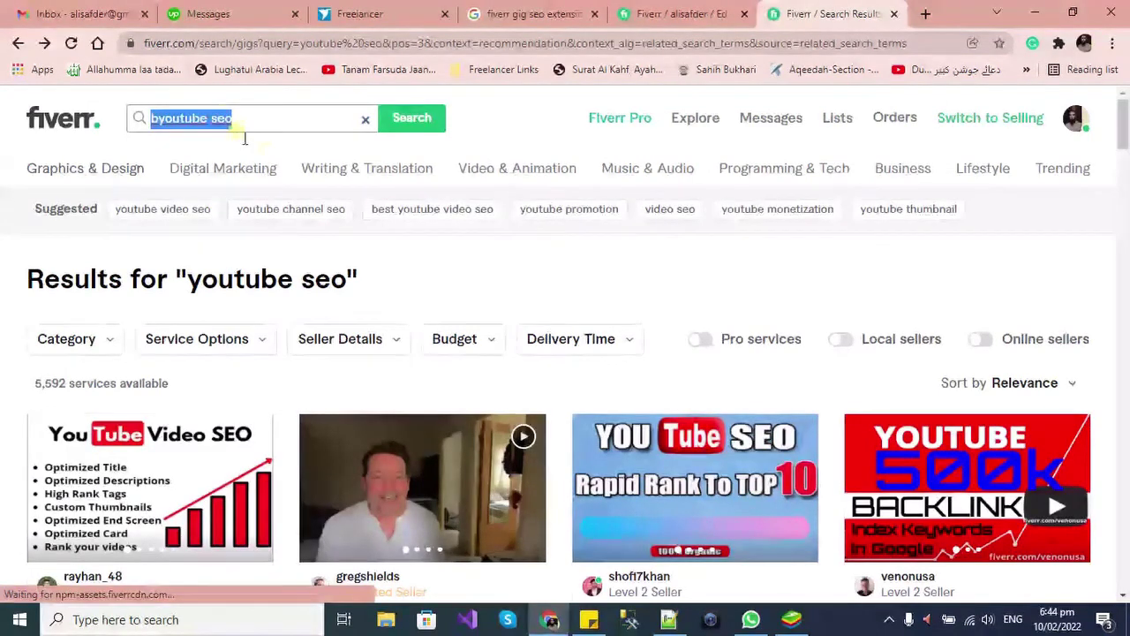
{"action": "left_click", "coordinate": [399, 211]}
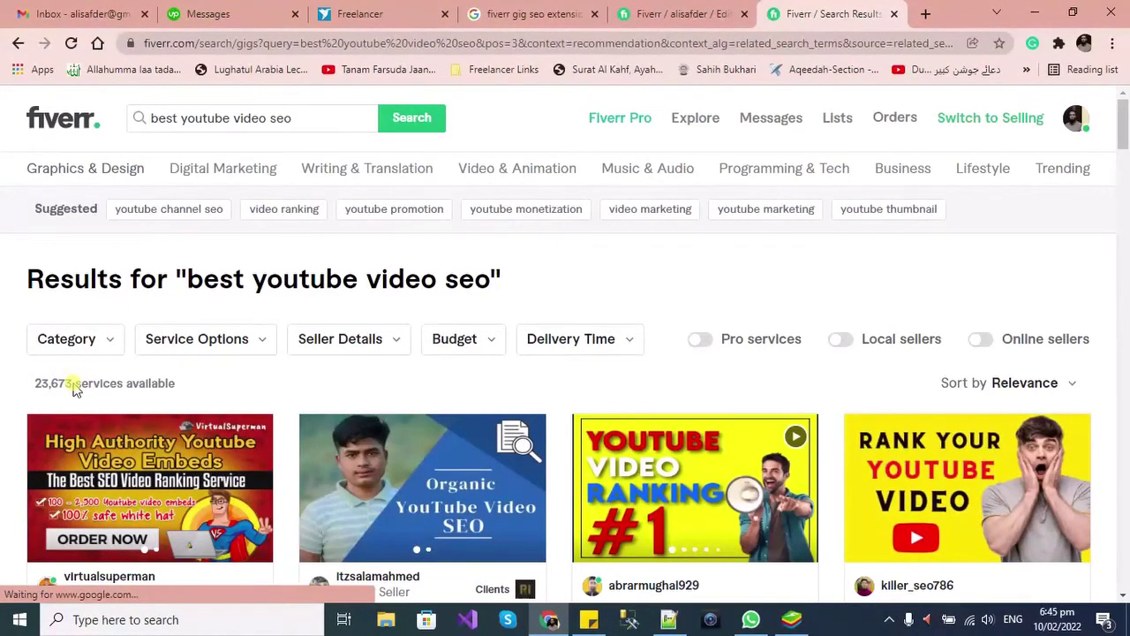
{"action": "left_click", "coordinate": [709, 10]}
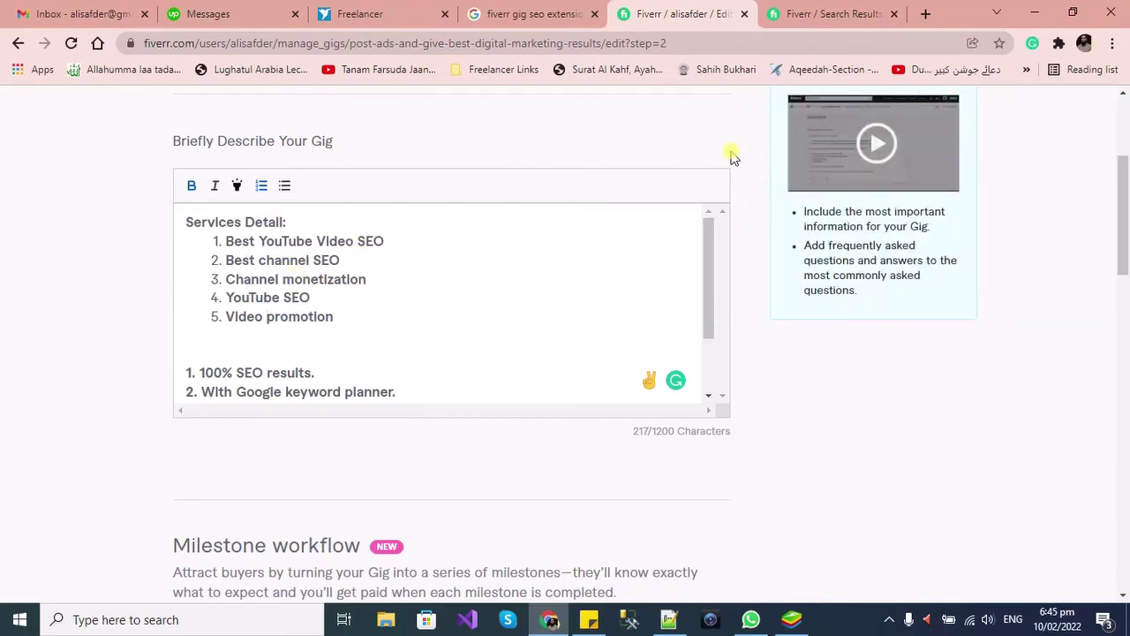
Save the changes made to the gig's description.
{"action": "left_click_drag", "start_coordinate": [712, 240], "coordinate": [732, 462]}
{"action": "scroll", "coordinate": [727, 462], "scroll_direction": "down", "scroll_amount": 15}
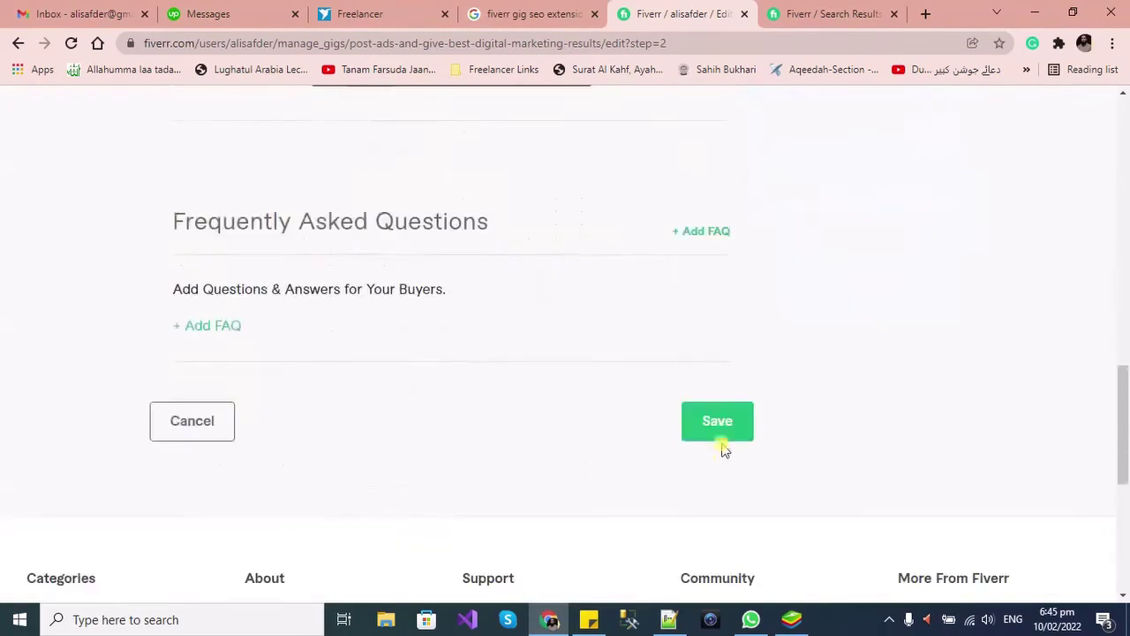
{"action": "left_click", "coordinate": [720, 438]}
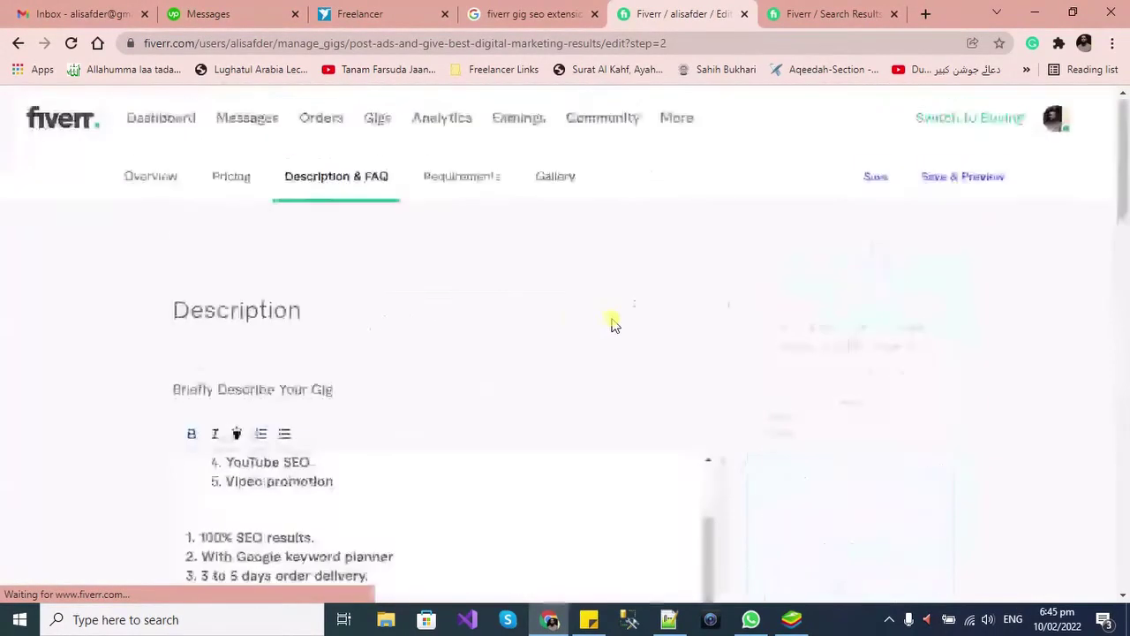
Reword the gig's buyer requirement question as "Please provide details of your video and youtube channel.".
{"action": "left_click", "coordinate": [460, 192]}
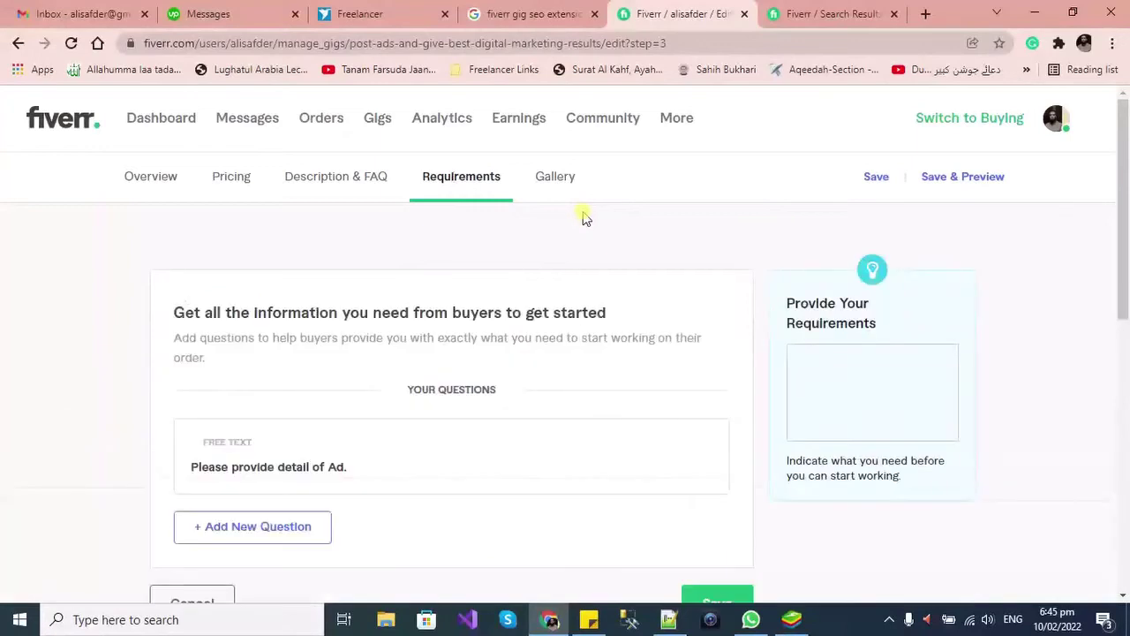
{"action": "triple_click", "coordinate": [363, 469]}
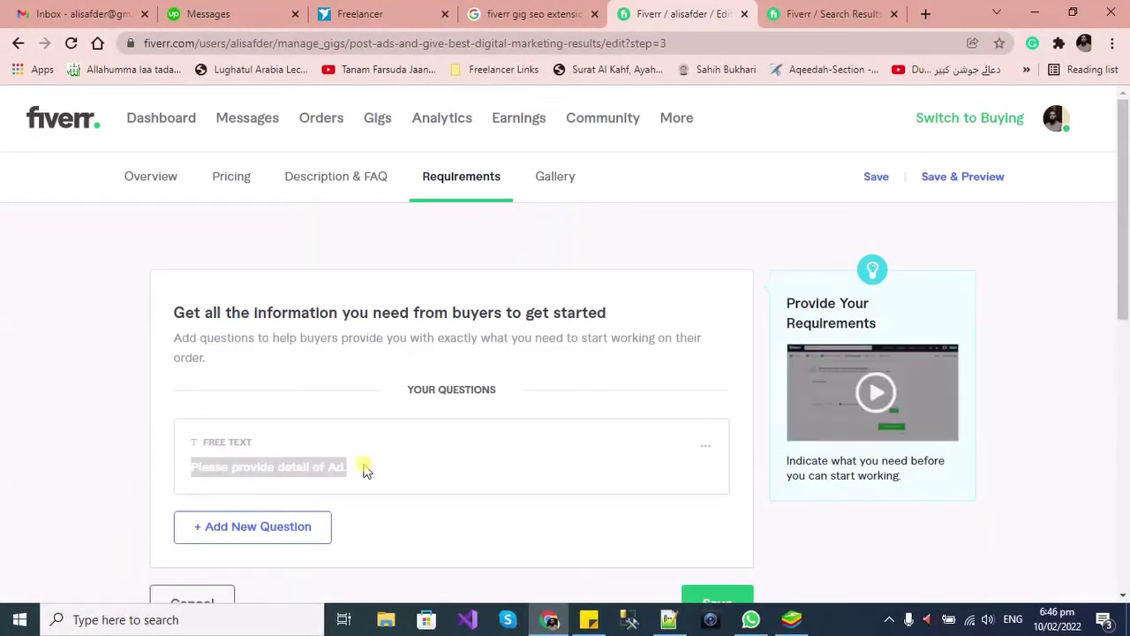
{"action": "left_click", "coordinate": [708, 448]}
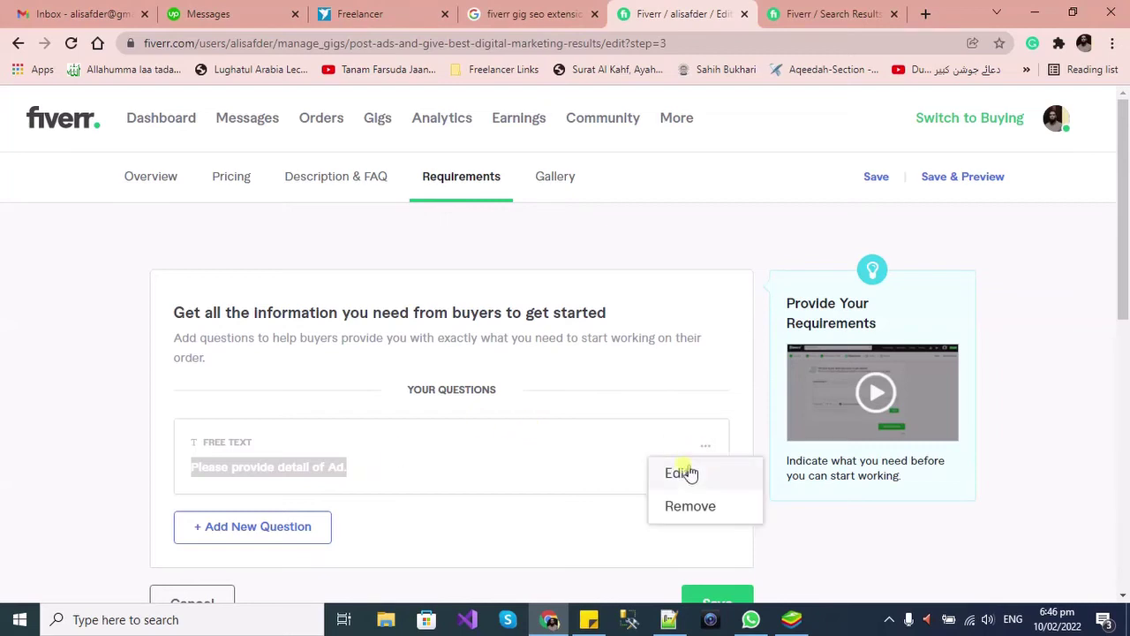
{"action": "left_click", "coordinate": [684, 470]}
{"action": "left_click", "coordinate": [412, 487]}
{"action": "key", "text": "BackSpace"}
{"action": "key", "text": "BackSpace"}
{"action": "key", "text": "BackSpace"}
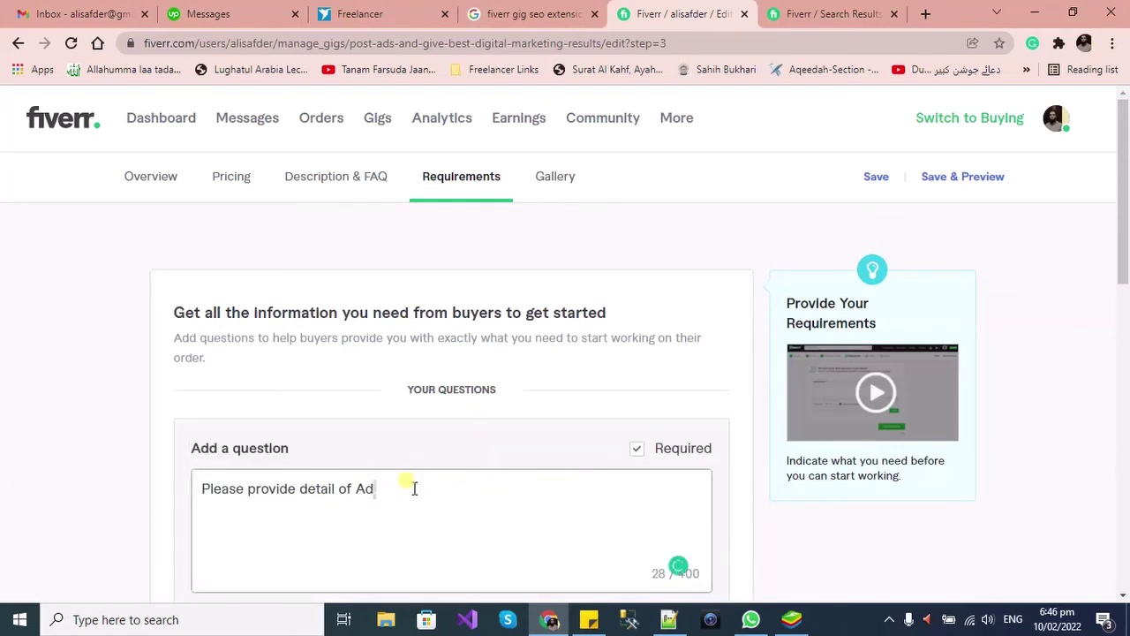
{"action": "key", "text": "BackSpace"}
{"action": "key", "text": "BackSpace"}
{"action": "key", "text": "BackSpace"}
{"action": "key", "text": "BackSpace"}
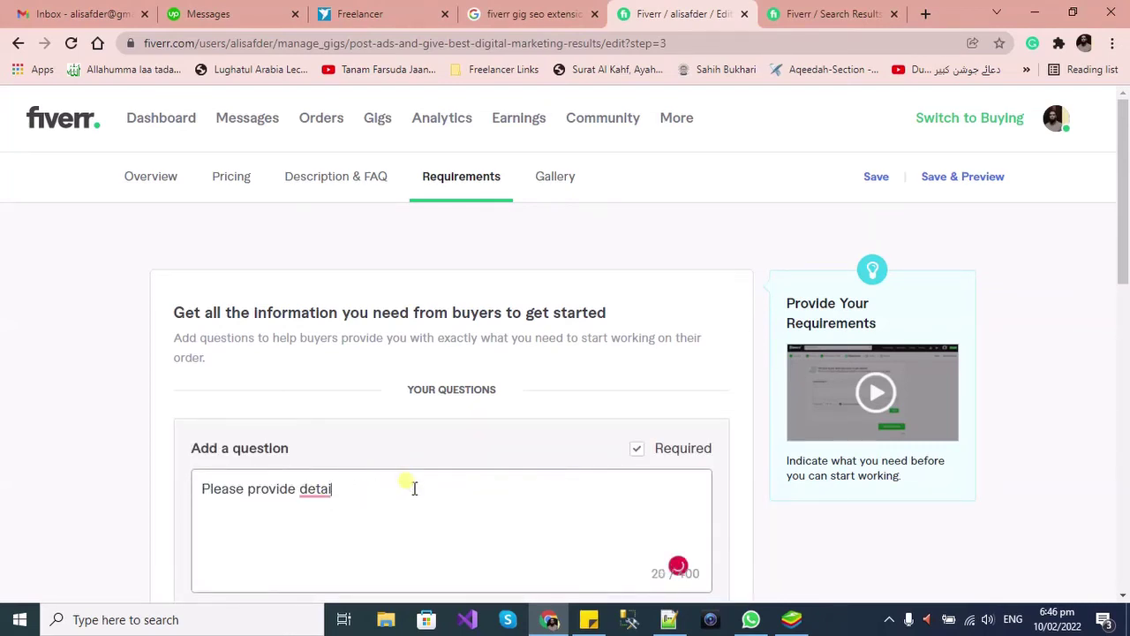
{"action": "type", "text": "s of your "}
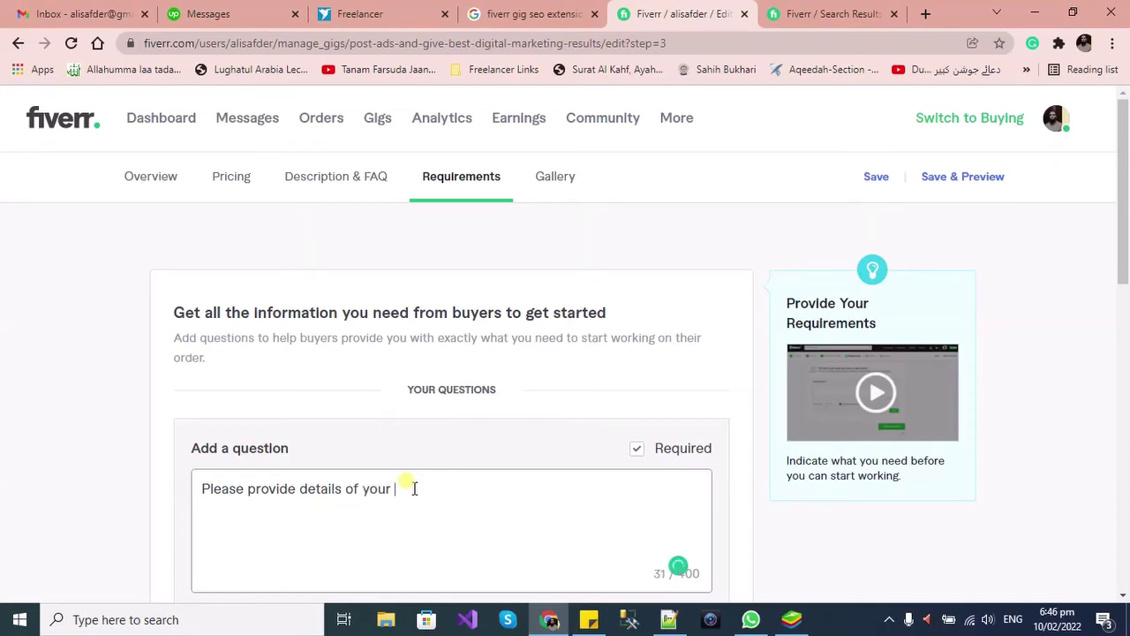
{"action": "type", "text": "video and youtube channel."}
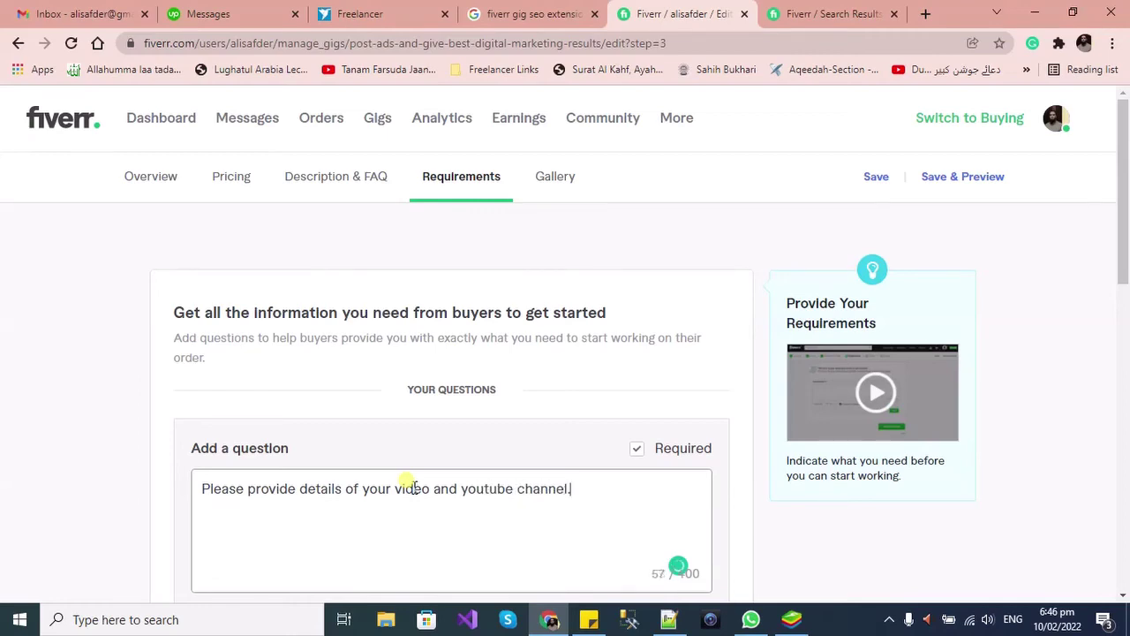
{"action": "scroll", "coordinate": [556, 413], "scroll_direction": "down", "scroll_amount": 5}
{"action": "left_click", "coordinate": [667, 328]}
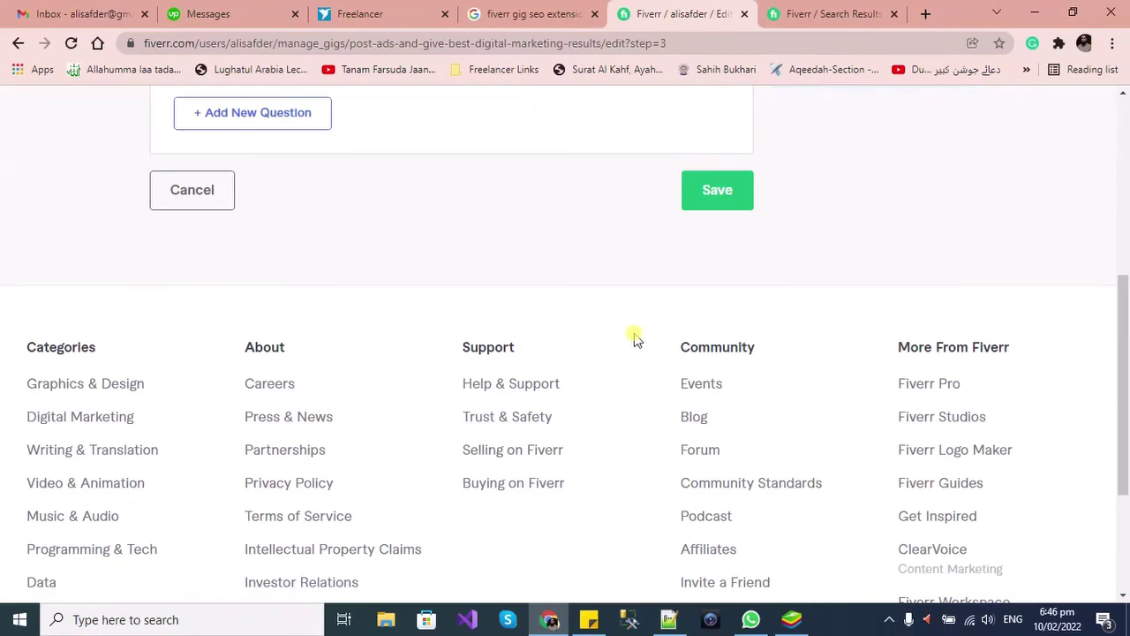
Save the gig's updated buyer requirements.
{"action": "scroll", "coordinate": [636, 336], "scroll_direction": "up", "scroll_amount": 2}
{"action": "left_click", "coordinate": [718, 376]}
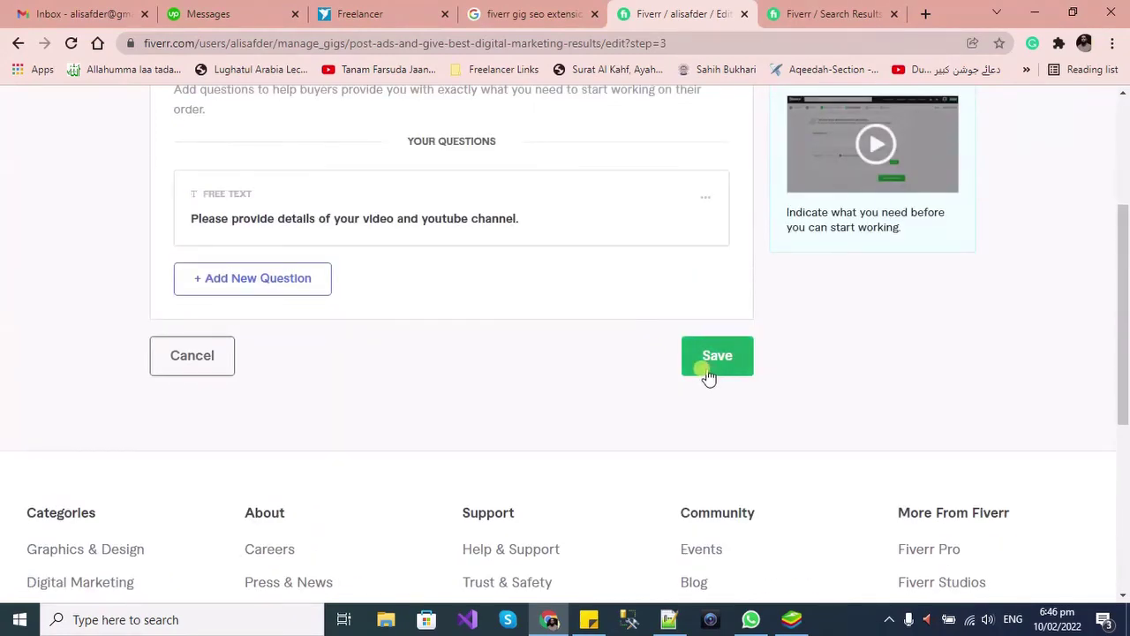
{"action": "scroll", "coordinate": [745, 398], "scroll_direction": "down", "scroll_amount": 5}
{"action": "left_click", "coordinate": [733, 194]}
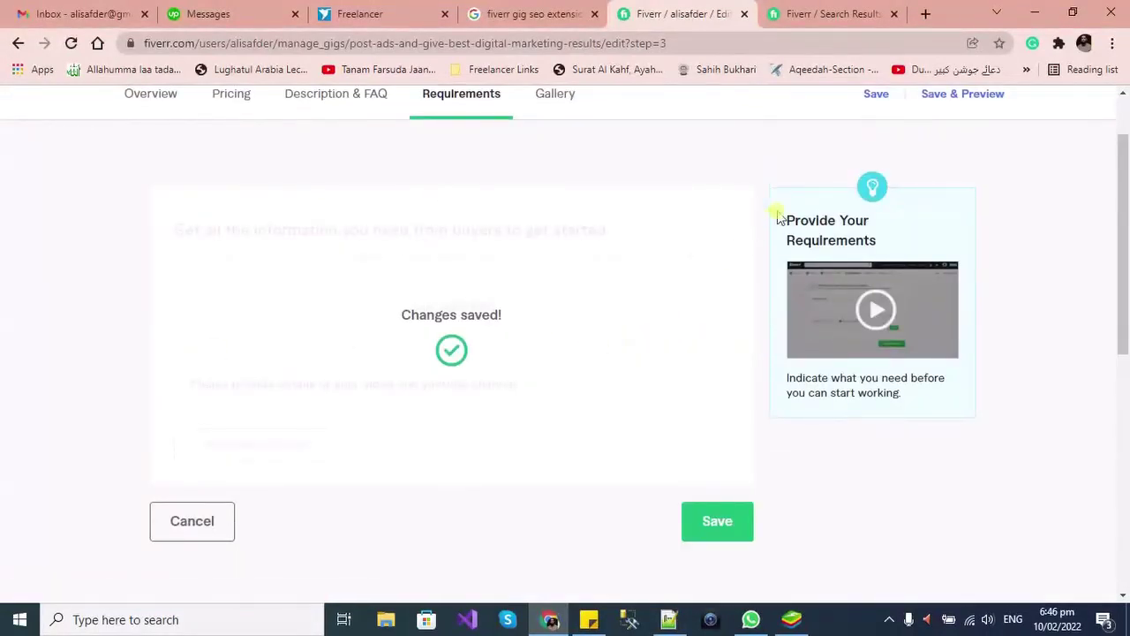
Open the gig's gallery and examine its uploaded images.
{"action": "left_click", "coordinate": [548, 179]}
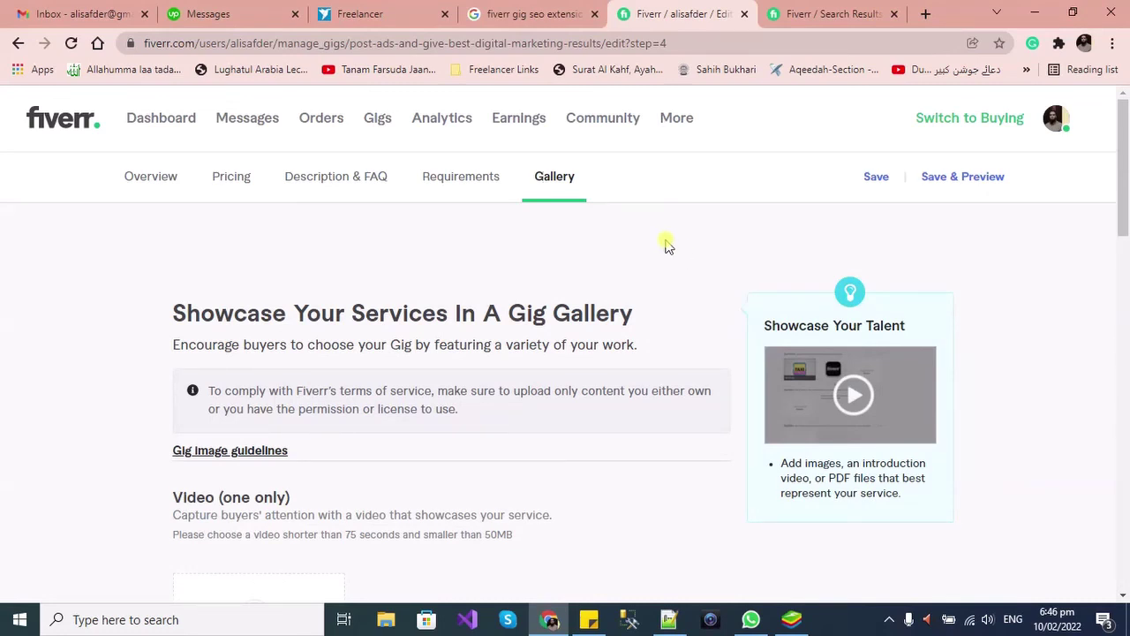
{"action": "scroll", "coordinate": [689, 262], "scroll_direction": "down", "scroll_amount": 3}
{"action": "scroll", "coordinate": [689, 262], "scroll_direction": "down", "scroll_amount": 2}
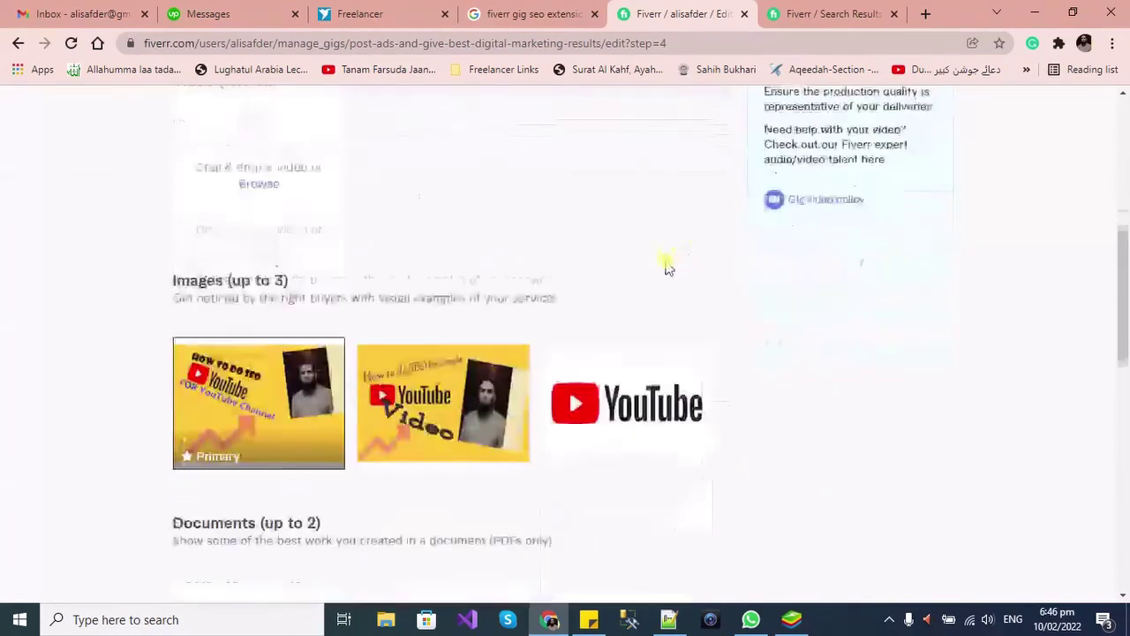